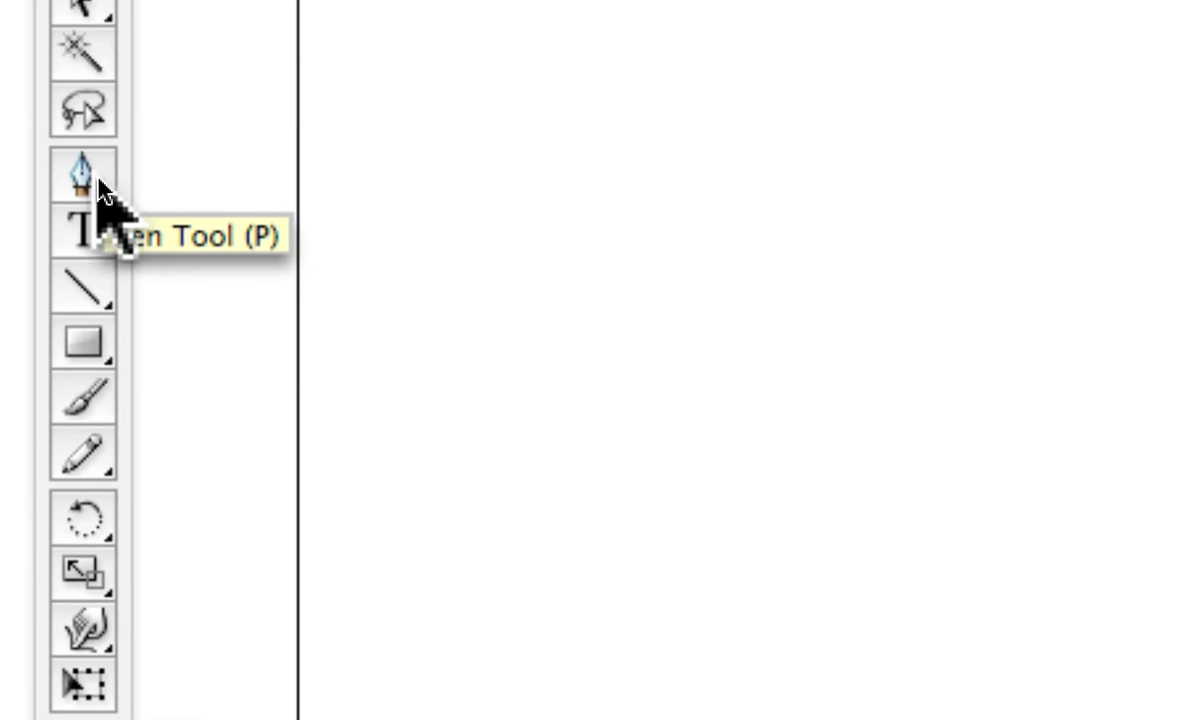
Activate the Pen tool and set the fill to golden yellow (C 14.12, M 29.41, Y 100, K 0)
left_click(100, 190)
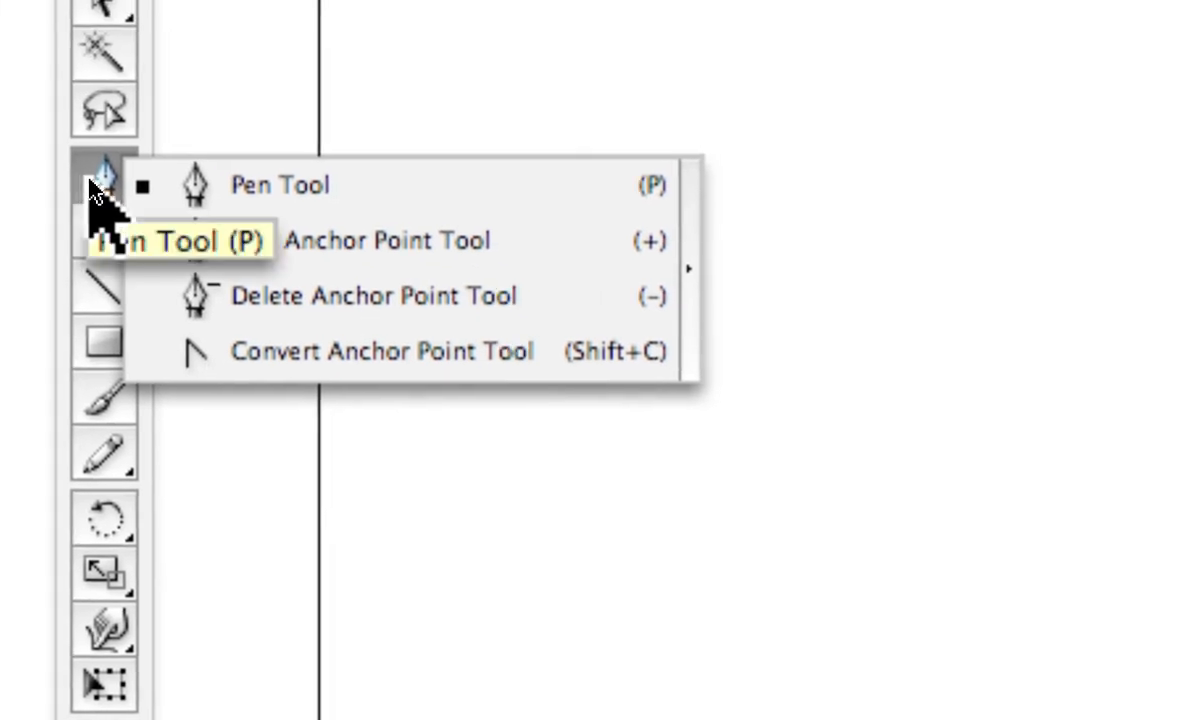
left_click(91, 183)
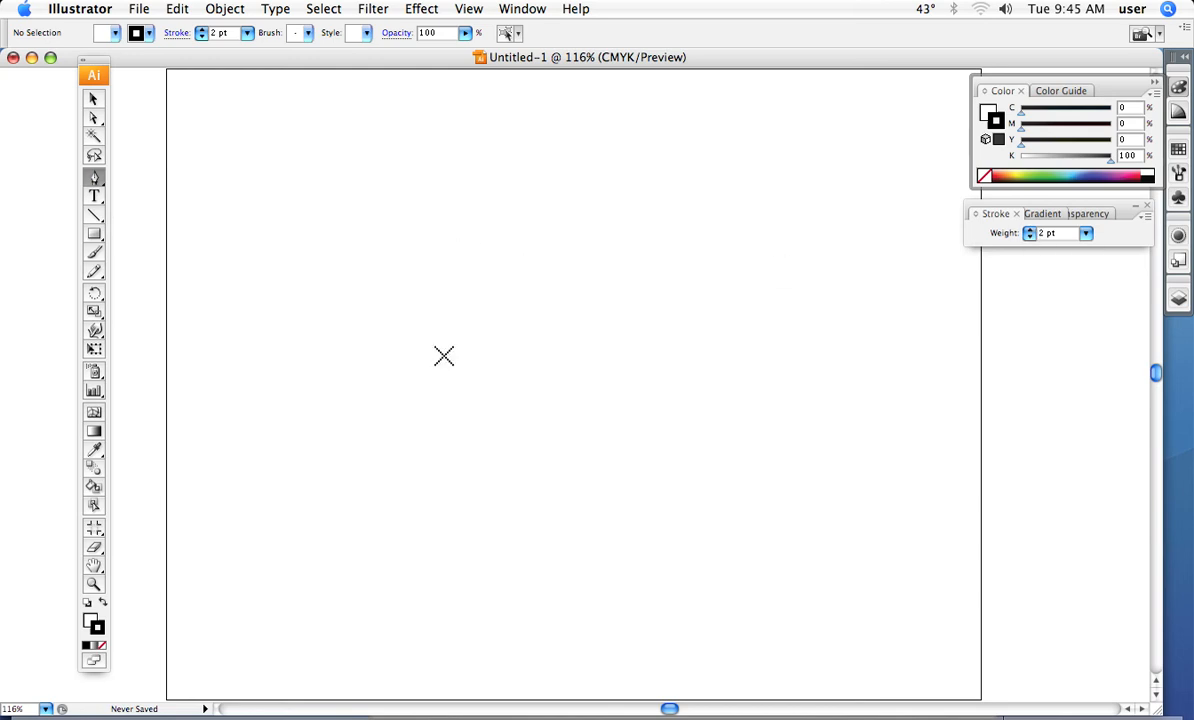
left_click(87, 618)
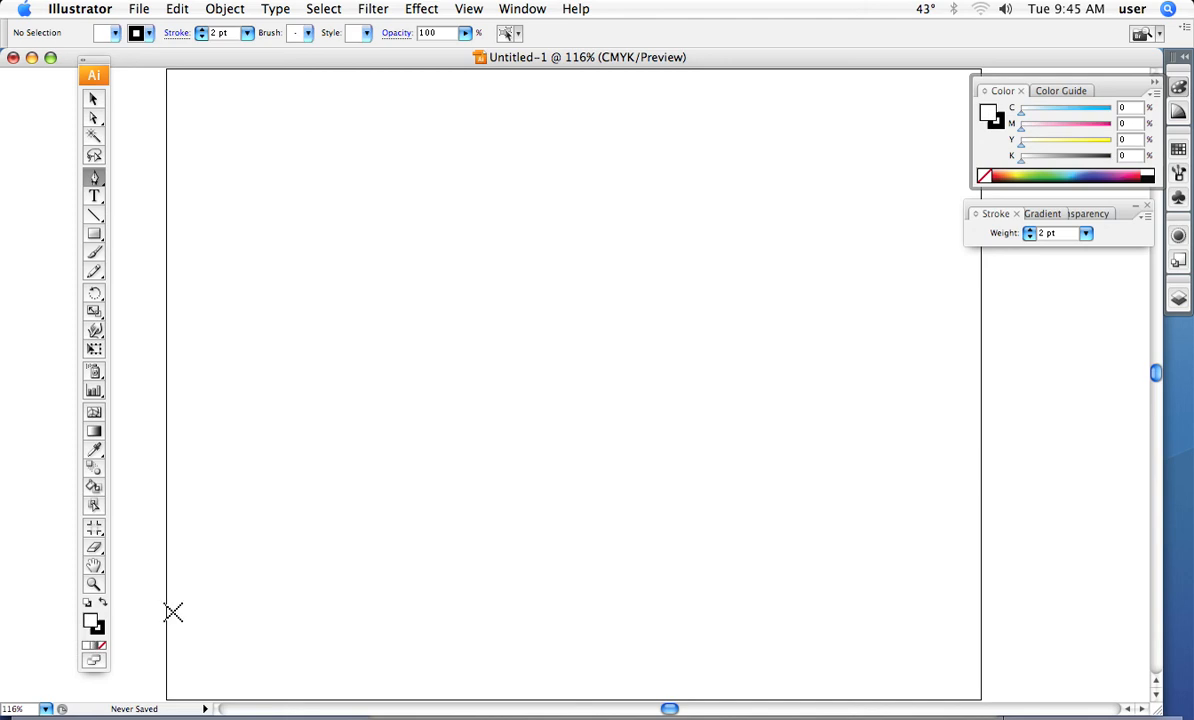
left_click(1027, 176)
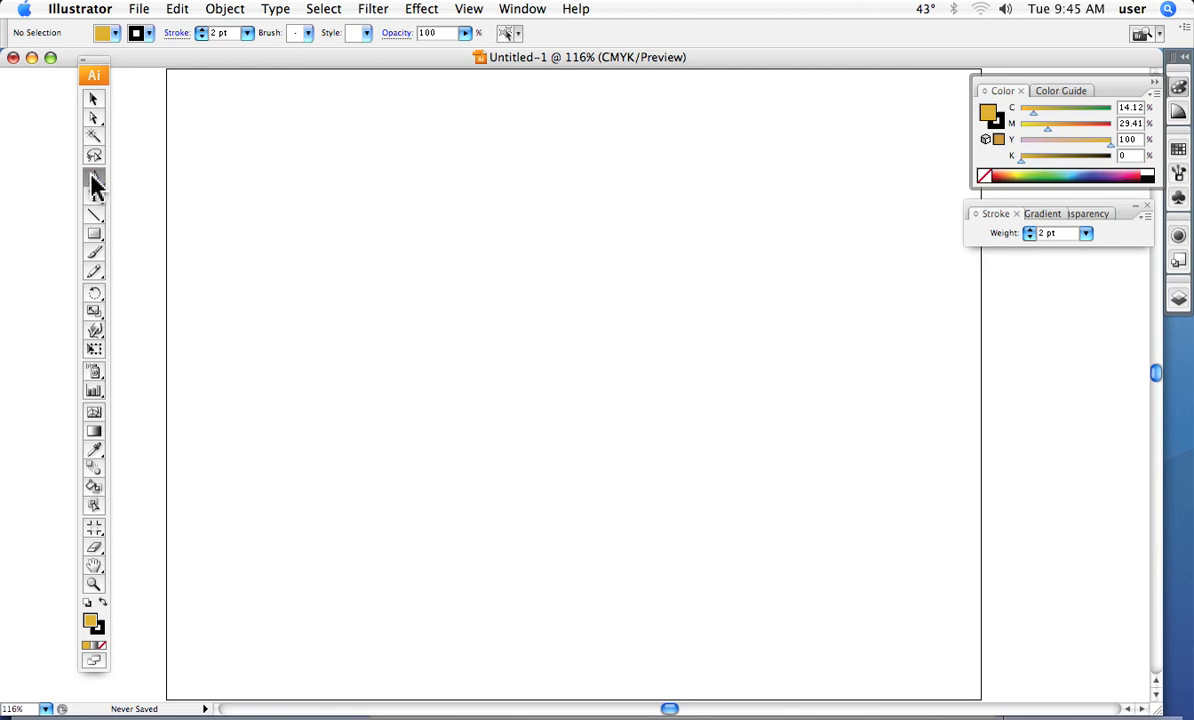
Draw a closed, slightly uneven four-sided shape with straight Pen tool segments, and delete it
left_click(268, 166)
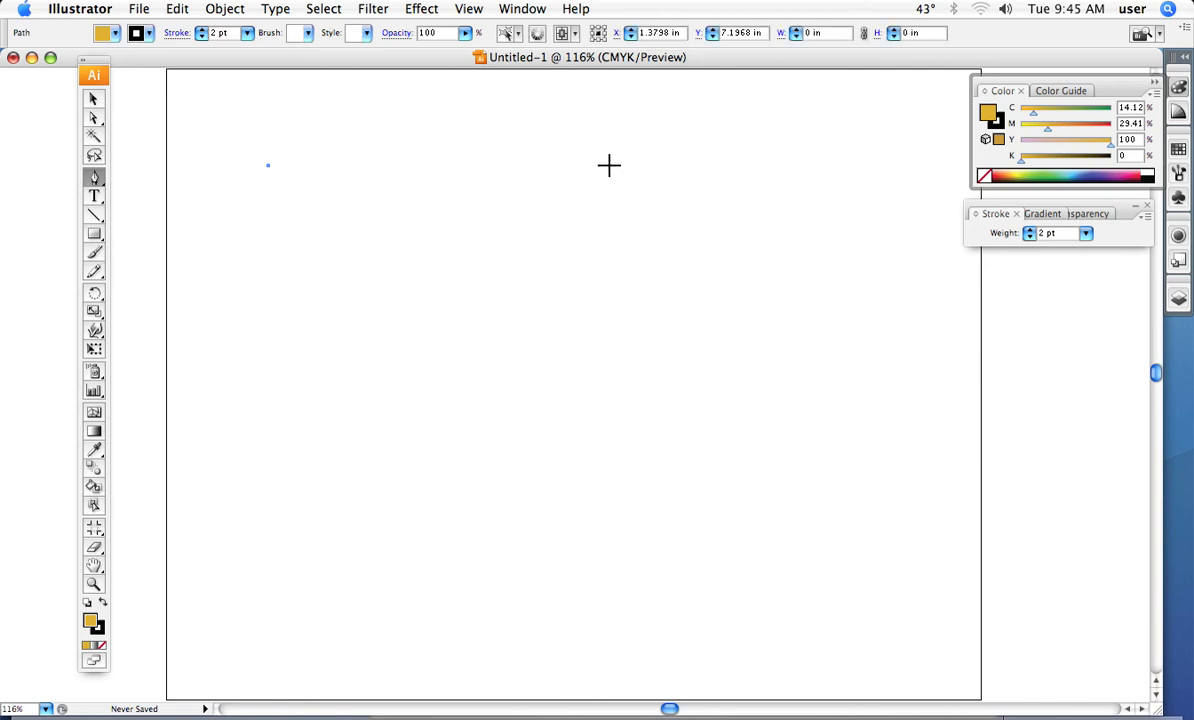
left_click(682, 172)
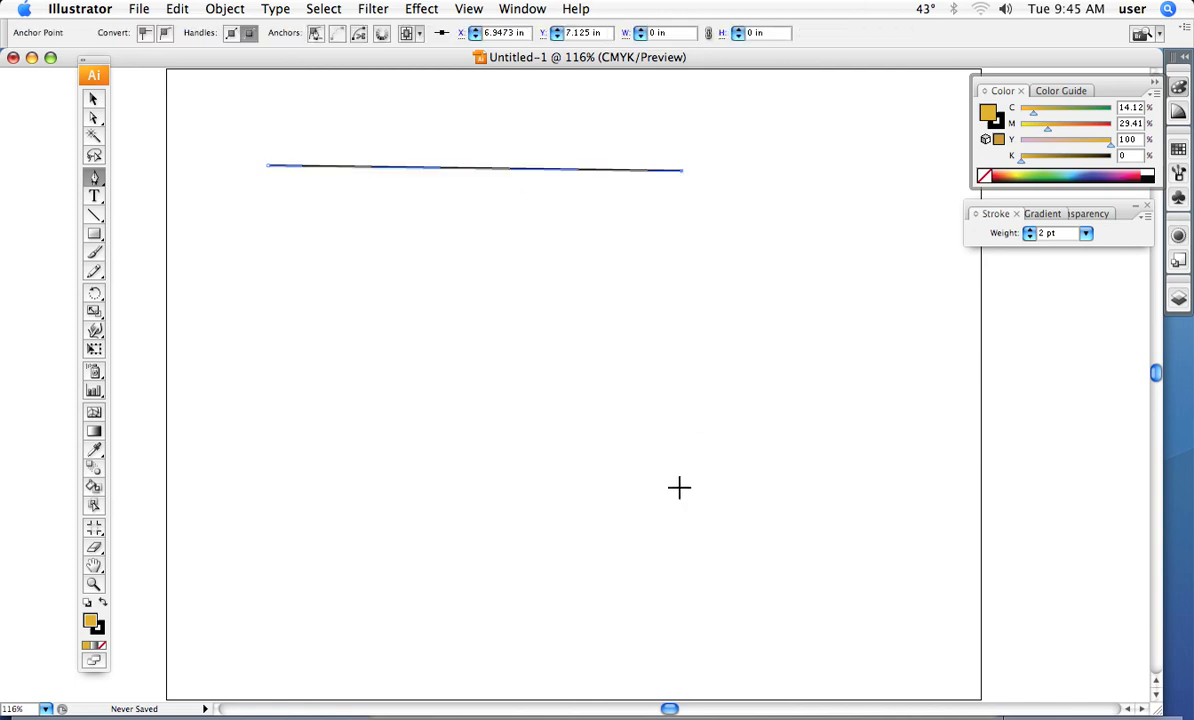
left_click(680, 563)
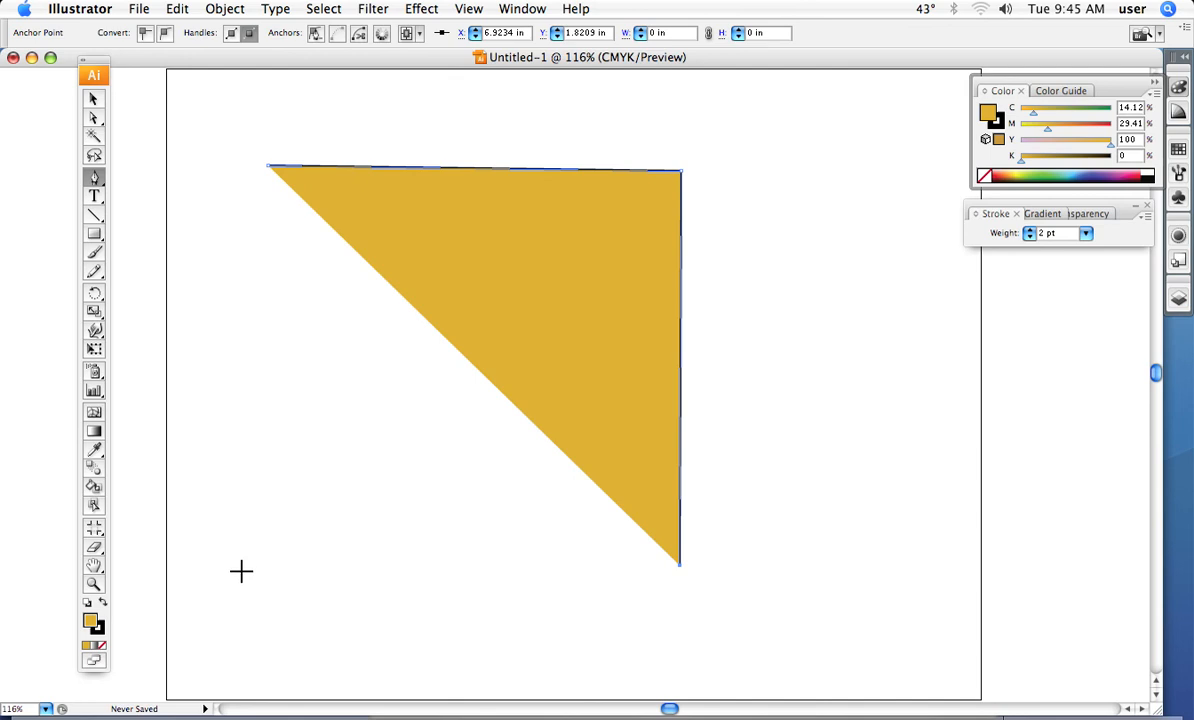
left_click(240, 569)
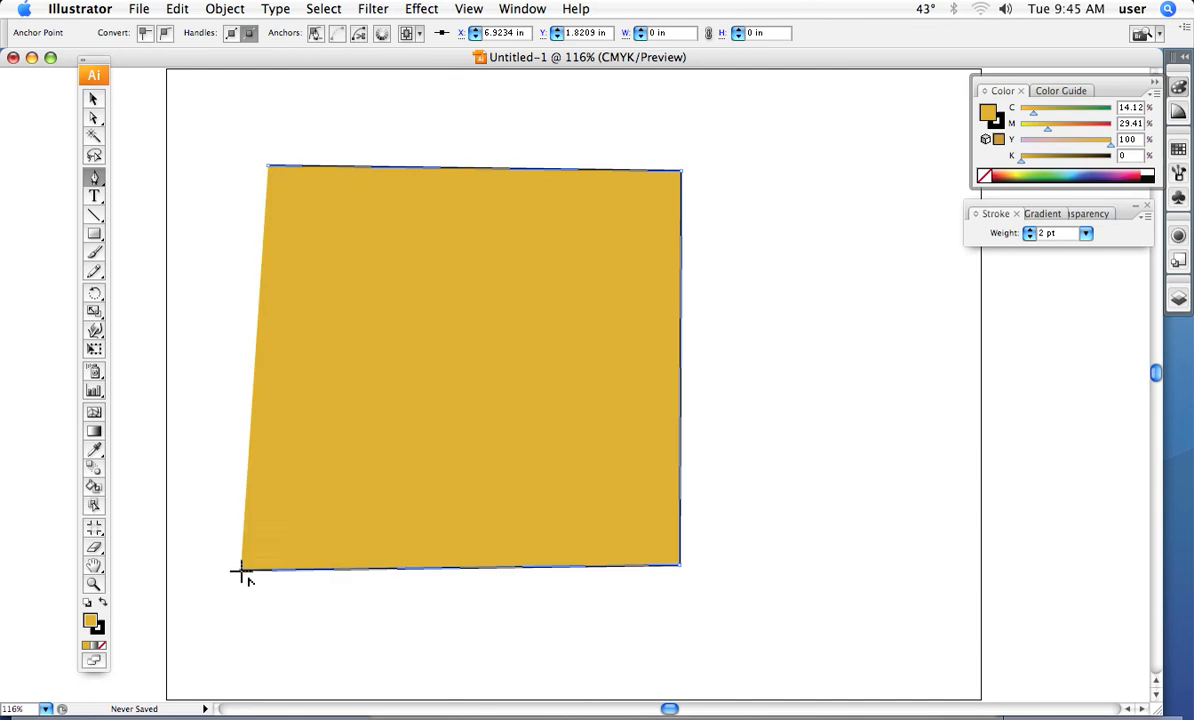
left_click(267, 162)
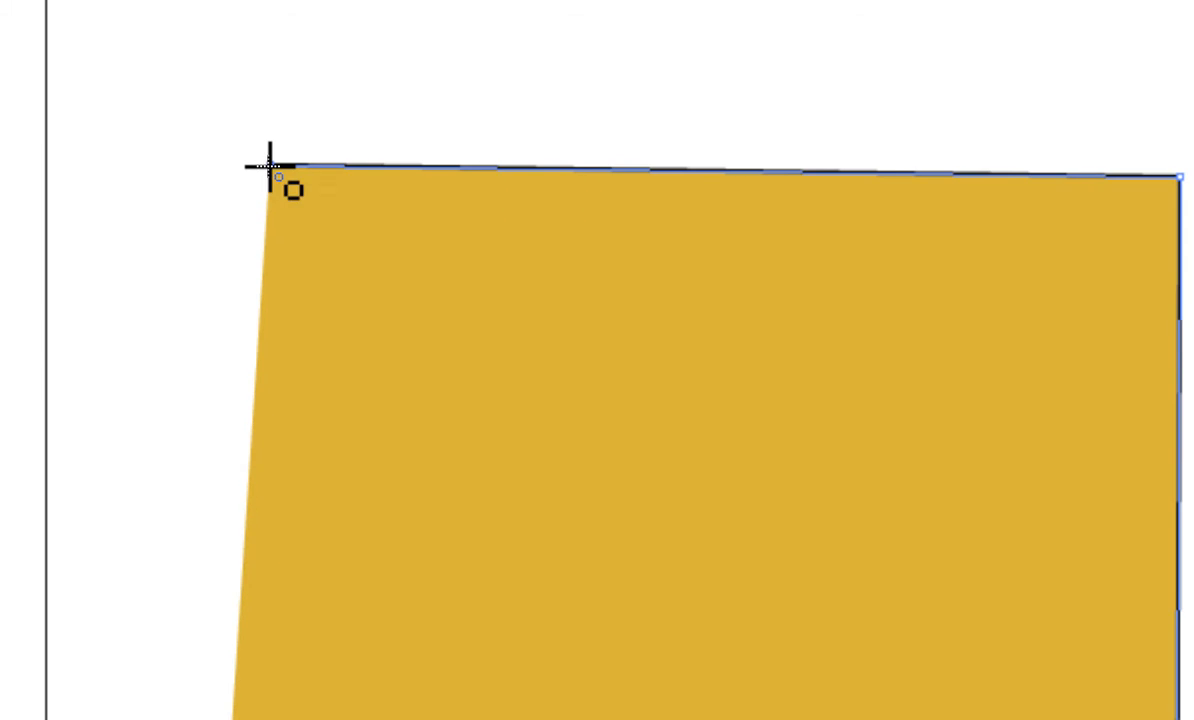
left_click(269, 165)
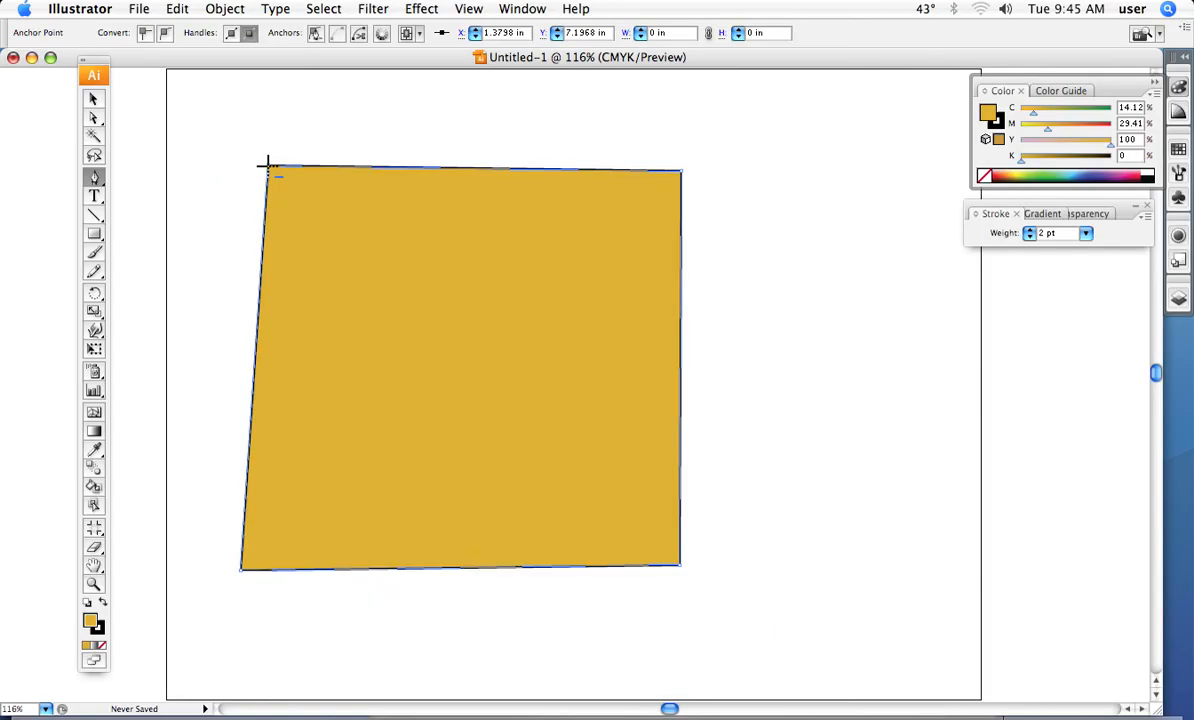
key("Delete")
key("Delete")
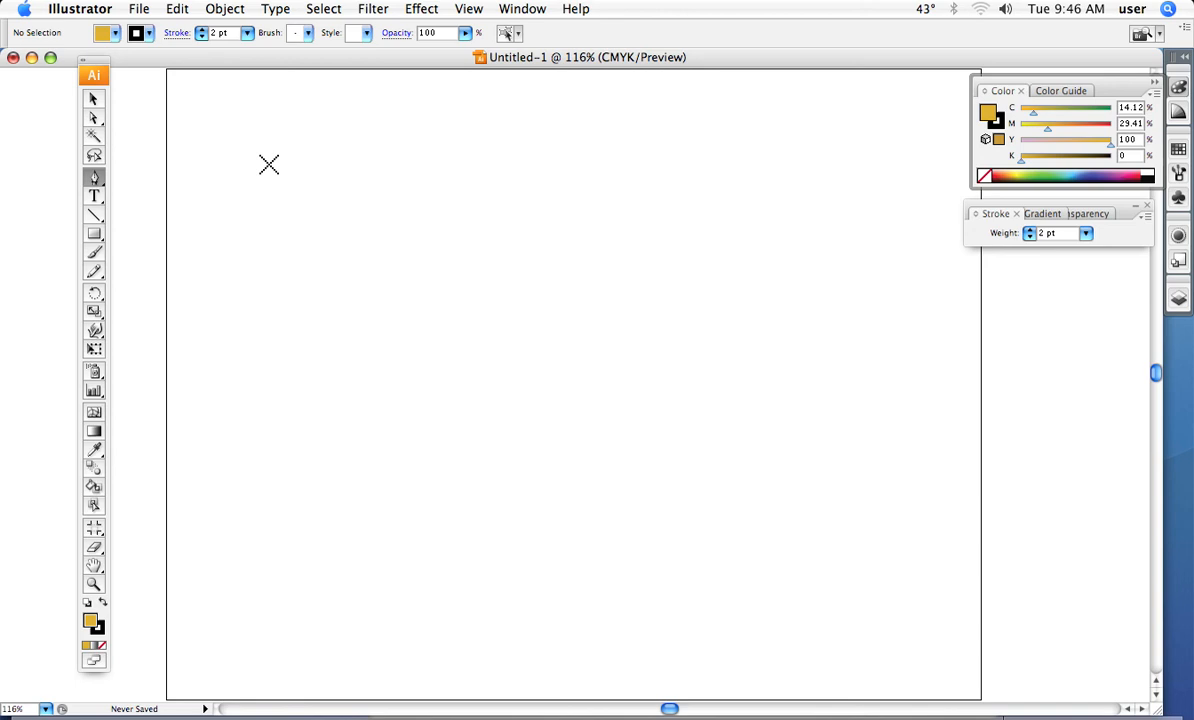
Draw a closed rectangle about 5.7 by 4.7 in with constrained straight Pen tool segments, and delete it
left_click(256, 187)
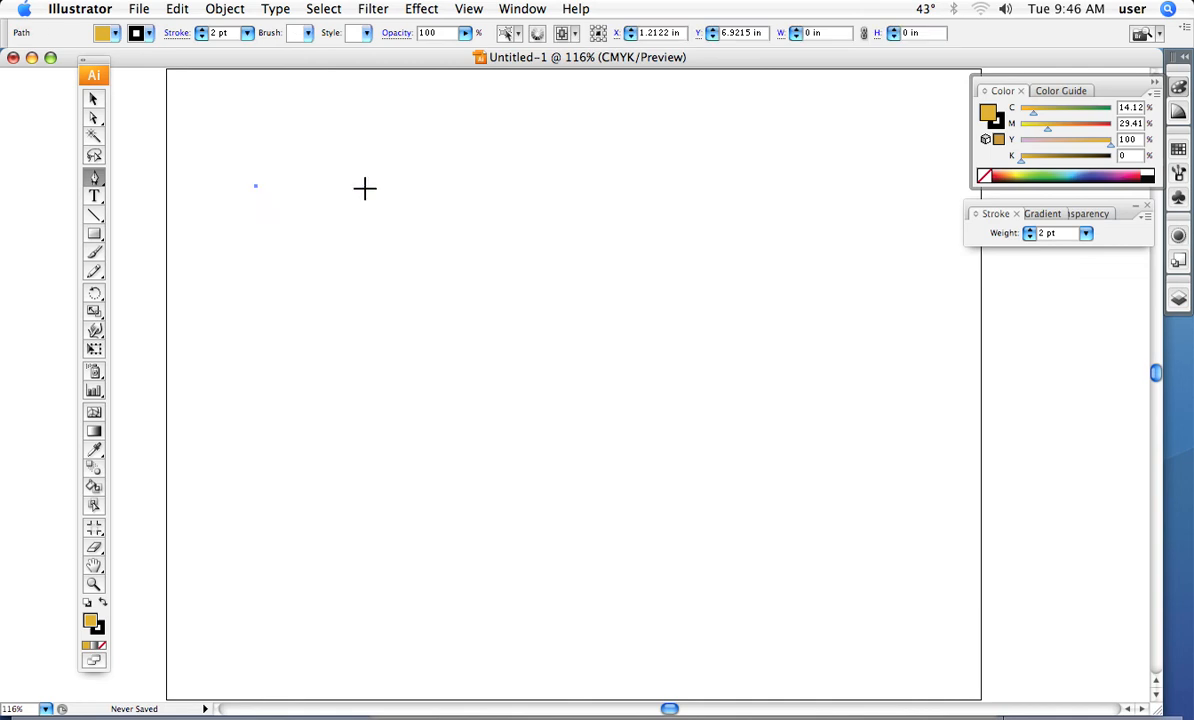
left_click(678, 186)
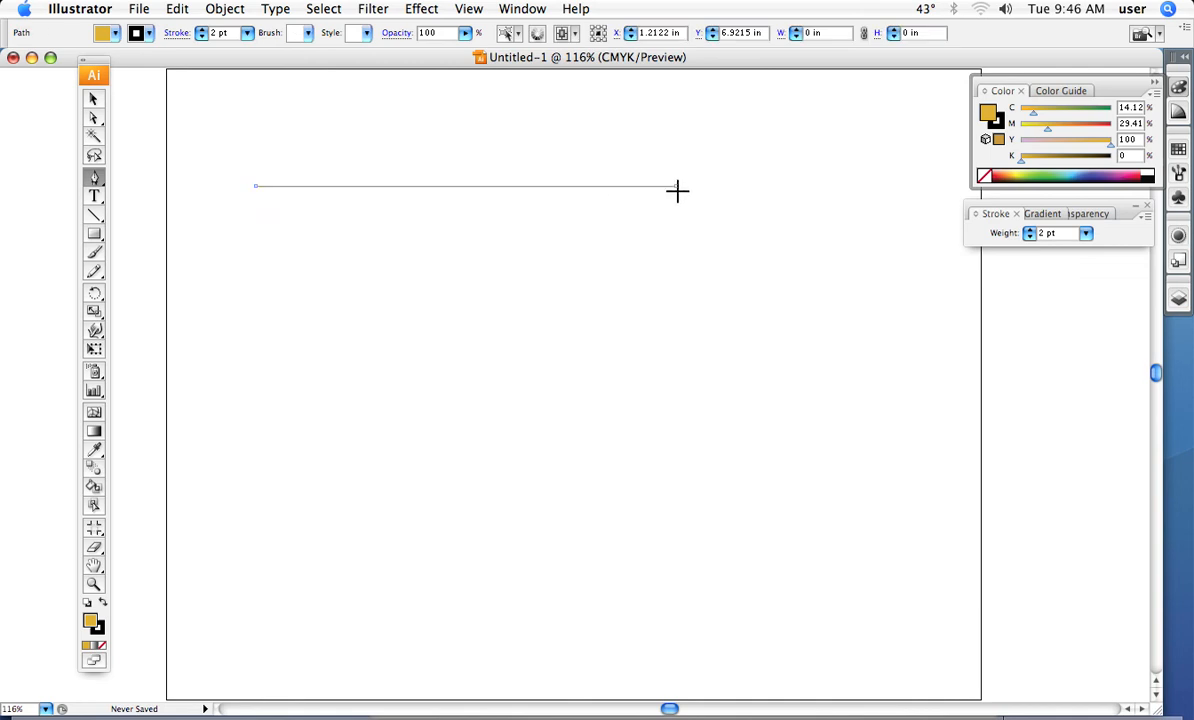
left_click(679, 536)
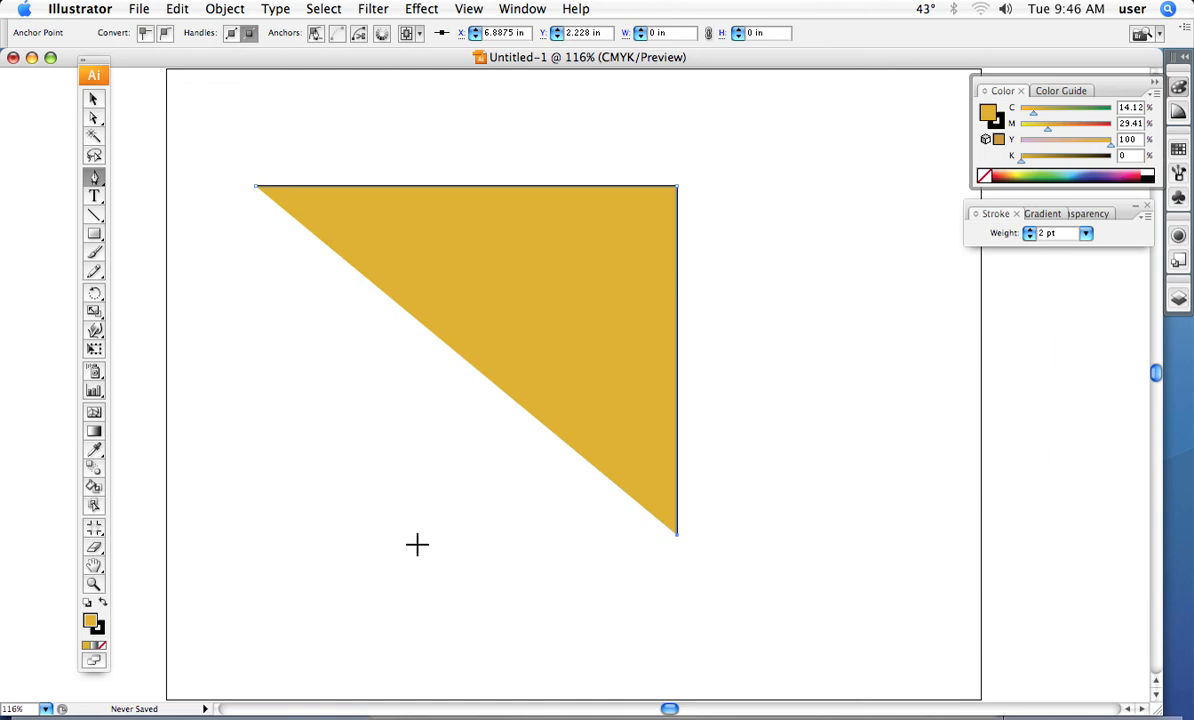
left_click(257, 536)
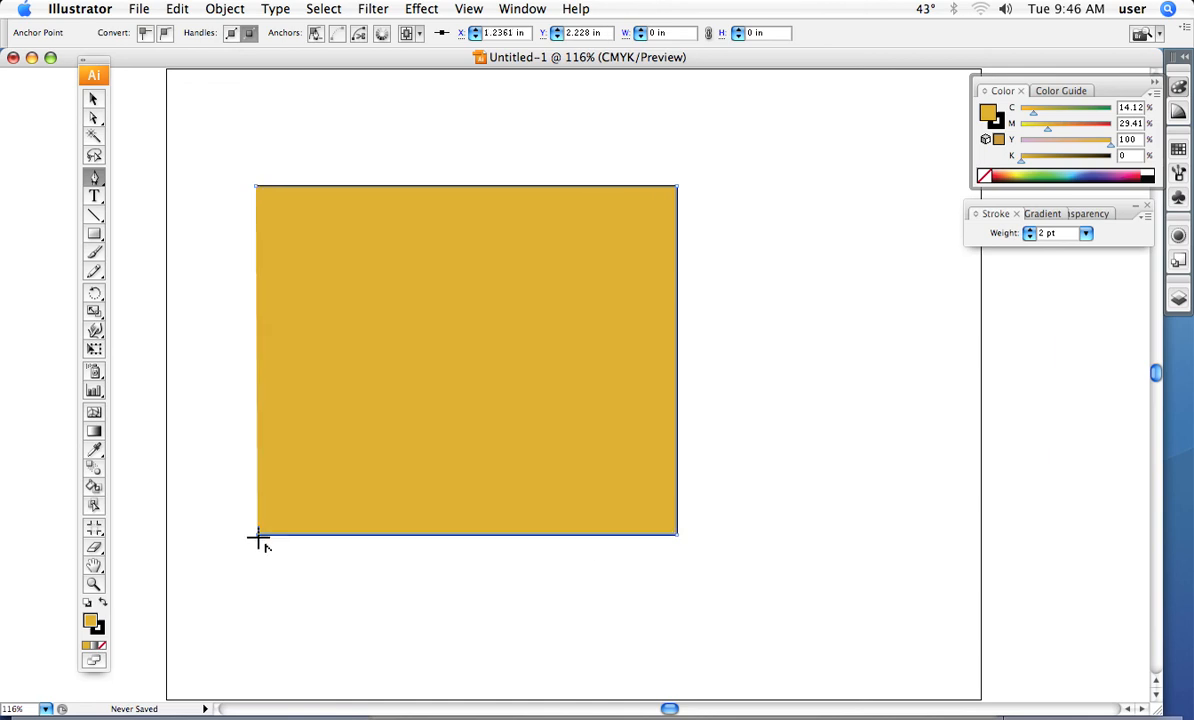
left_click(257, 187)
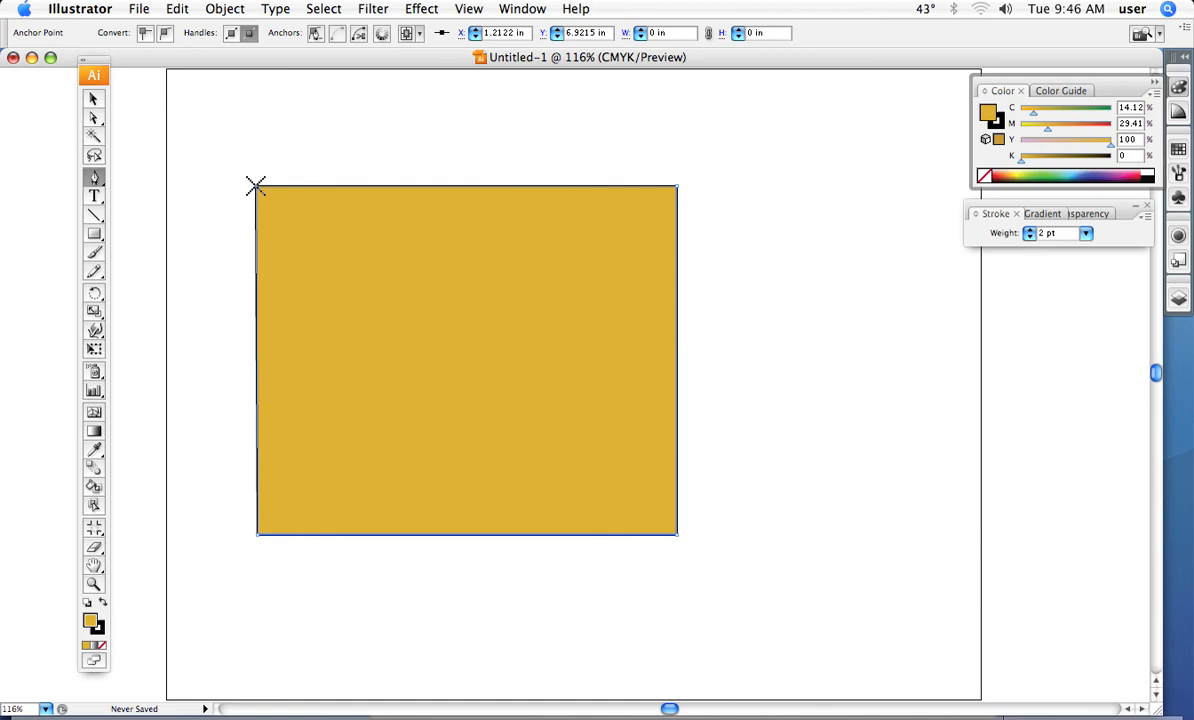
key("Delete")
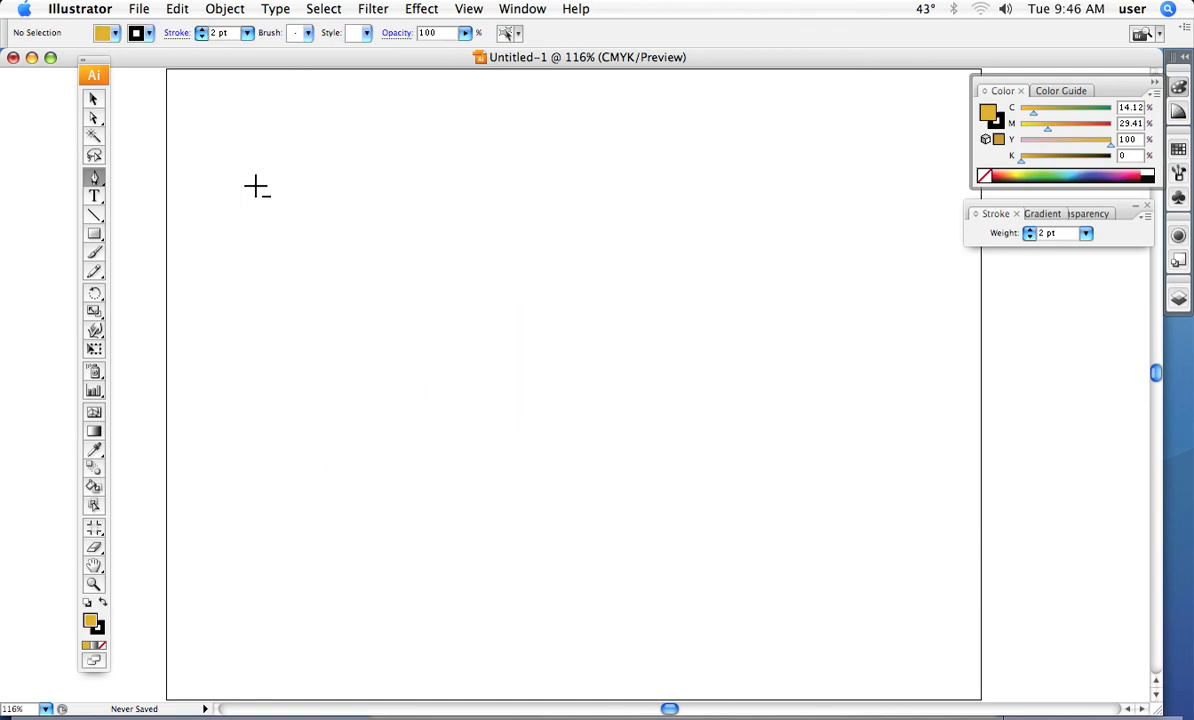
Draw a closed irregular quadrilateral with unconstrained Pen tool segments, and undo its anchor points one after another
left_click(255, 184)
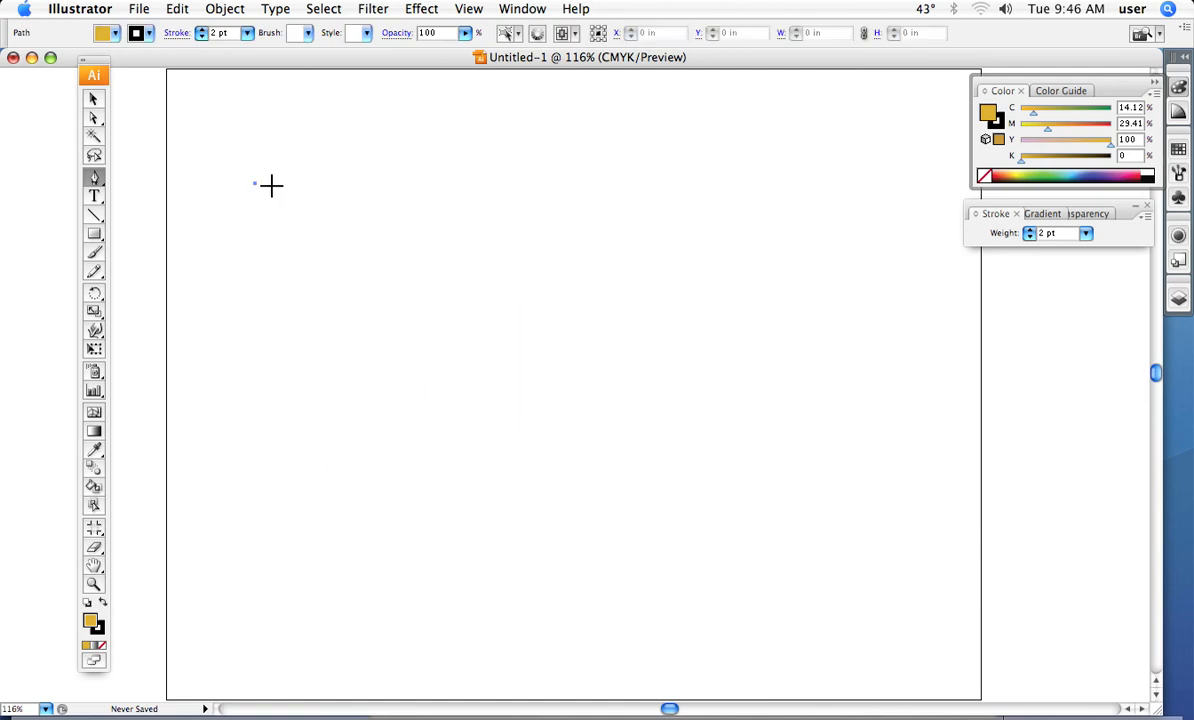
left_click(602, 213)
left_click(614, 495)
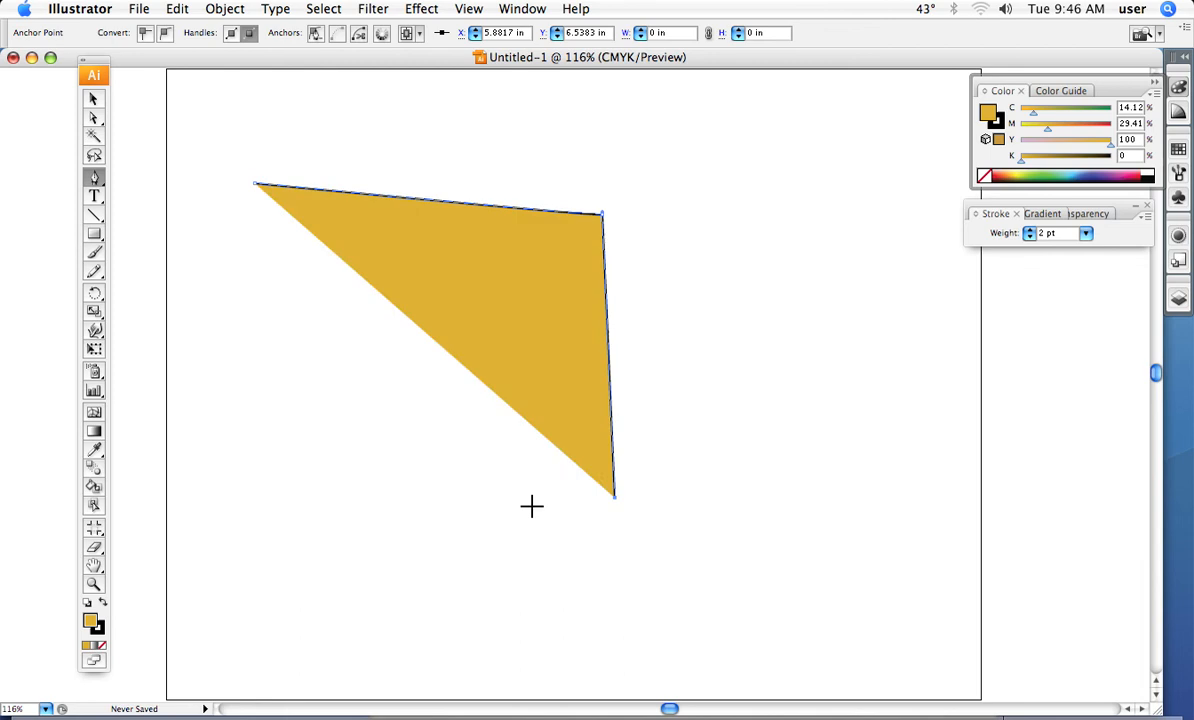
left_click(267, 513)
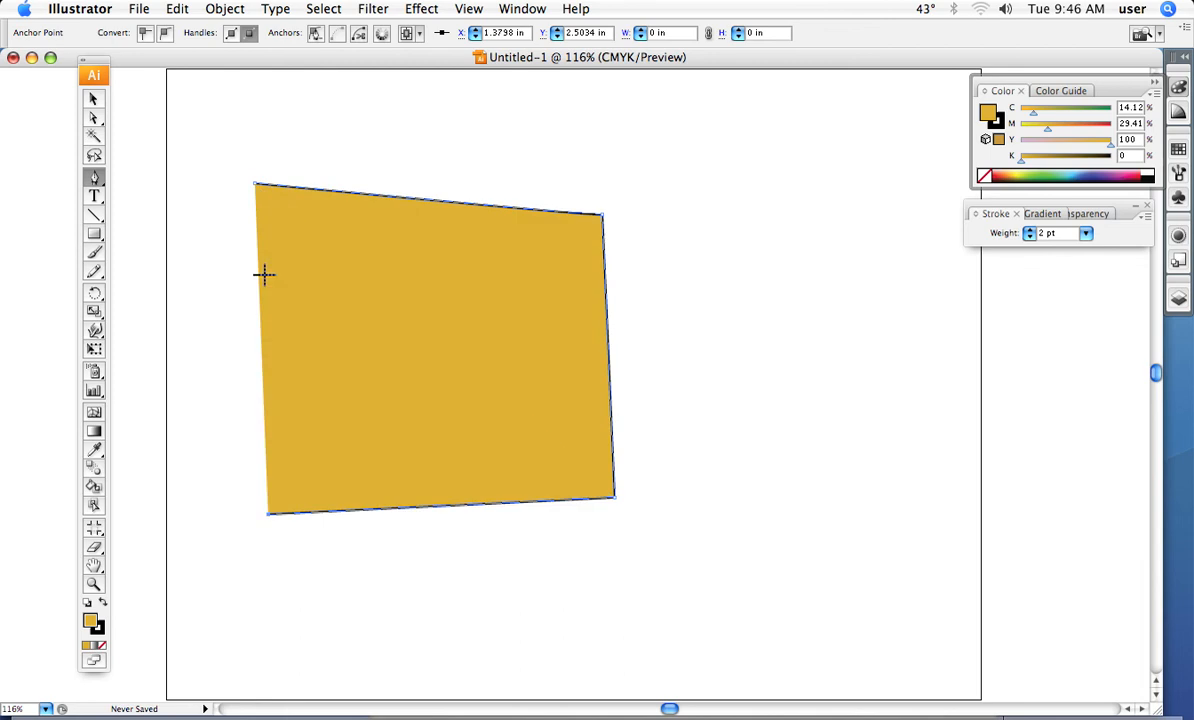
left_click(254, 183)
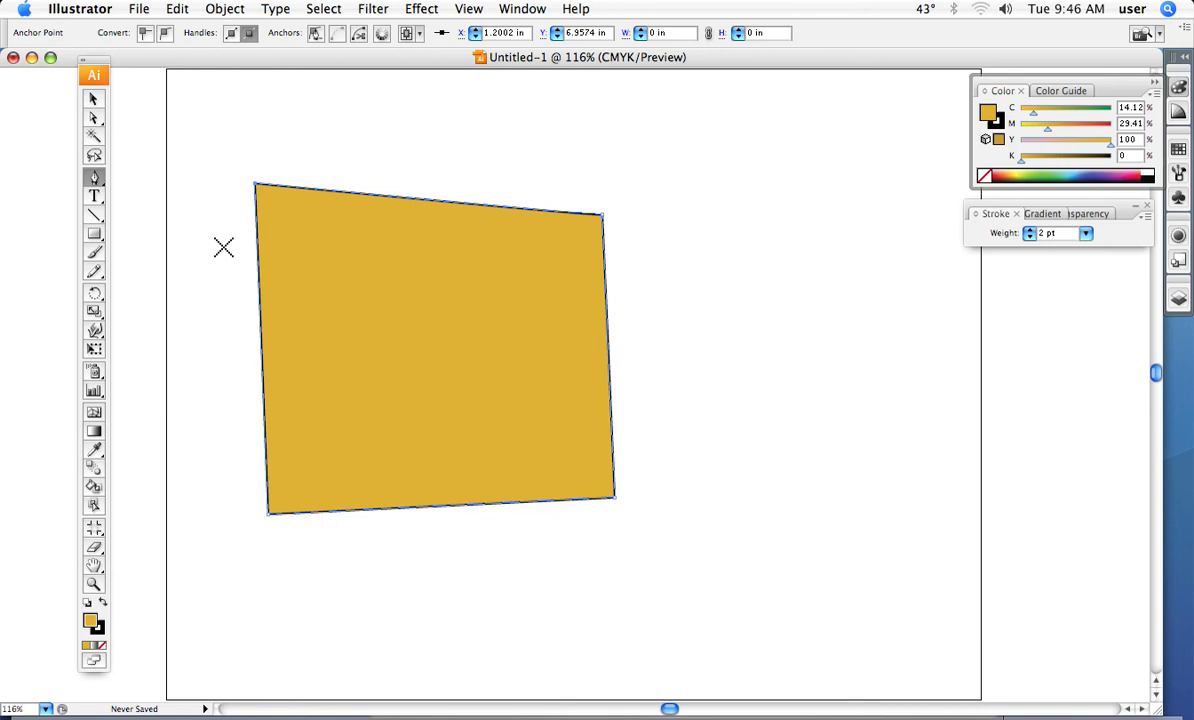
key("super+z")
key("super+z")
key("super+z")
key("super+z")
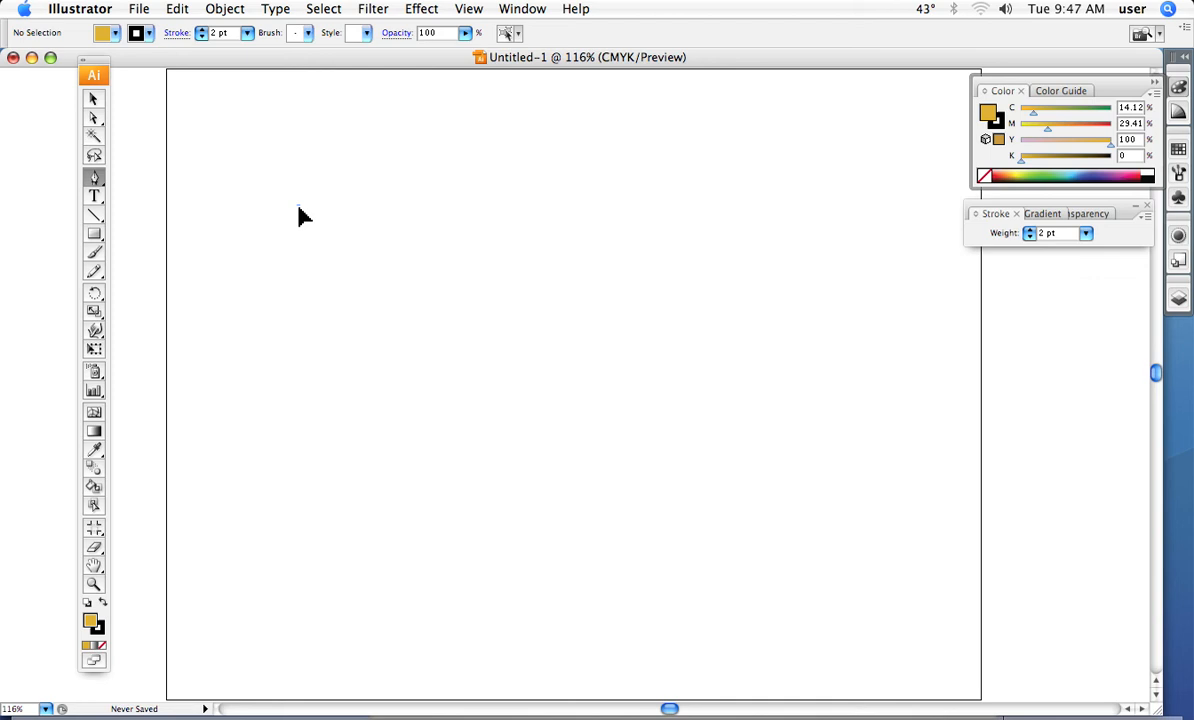
Draw a closed rounded shape with the Pen tool, using four smooth anchor points with pulled-out direction handles
left_click_drag(298, 207, 238, 268)
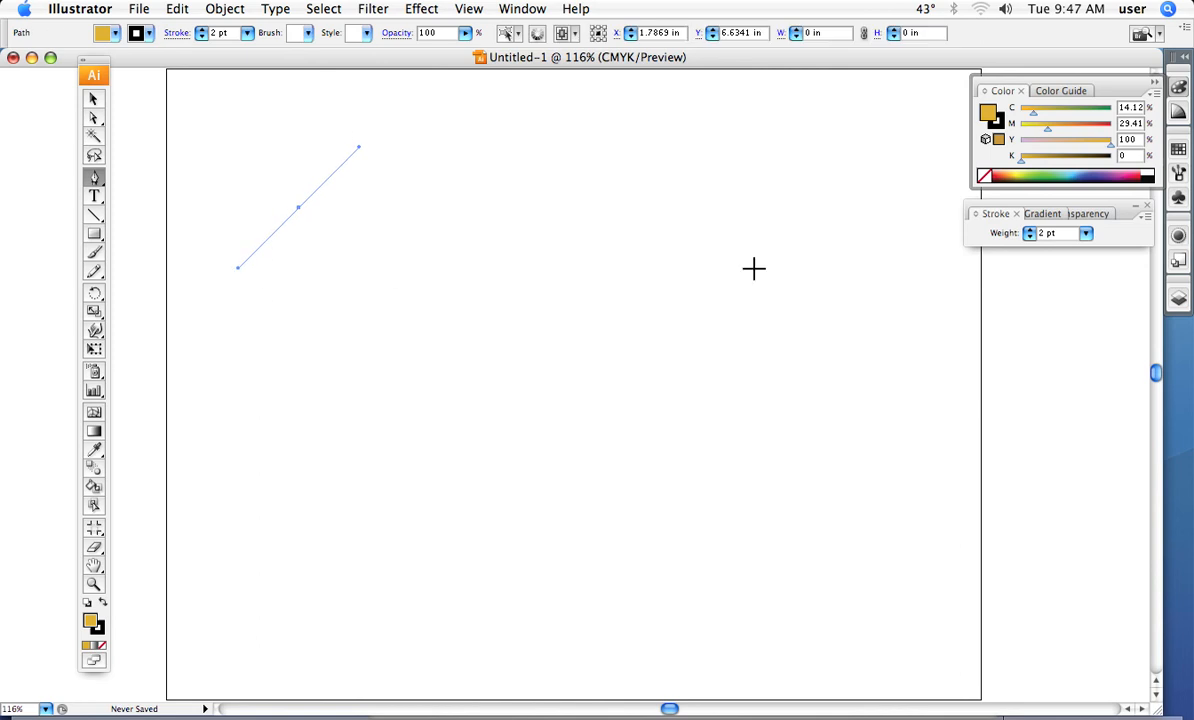
left_click(723, 225)
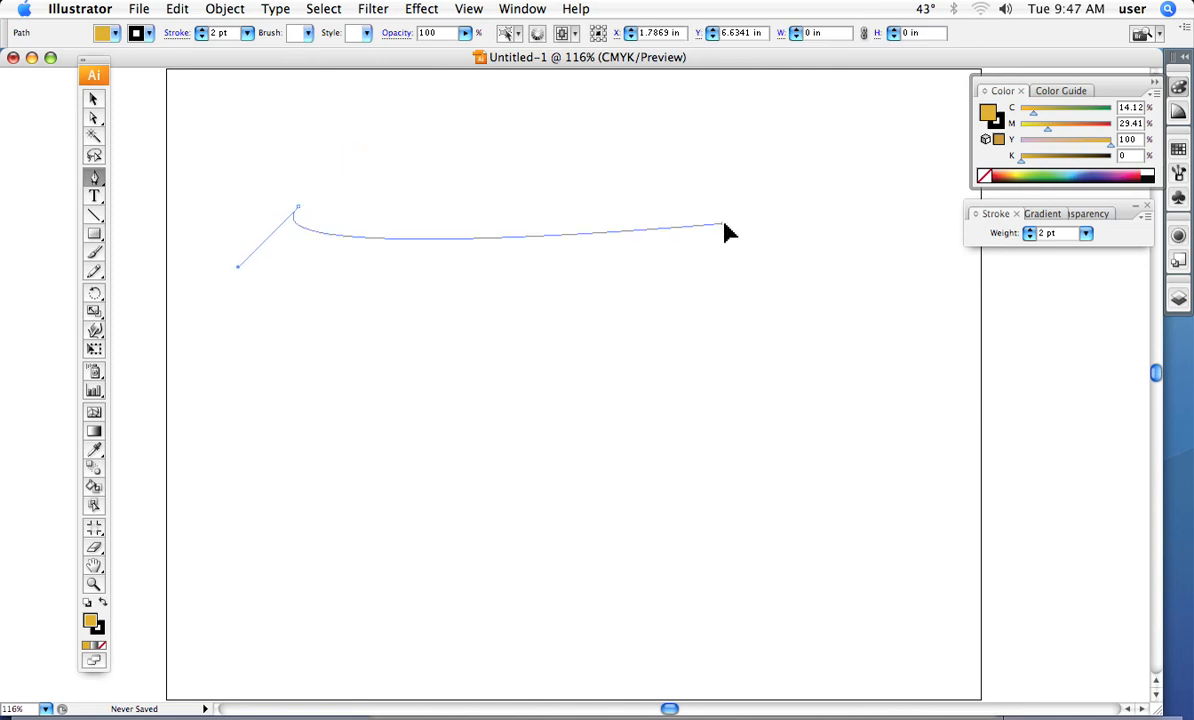
left_click_drag(724, 226, 785, 301)
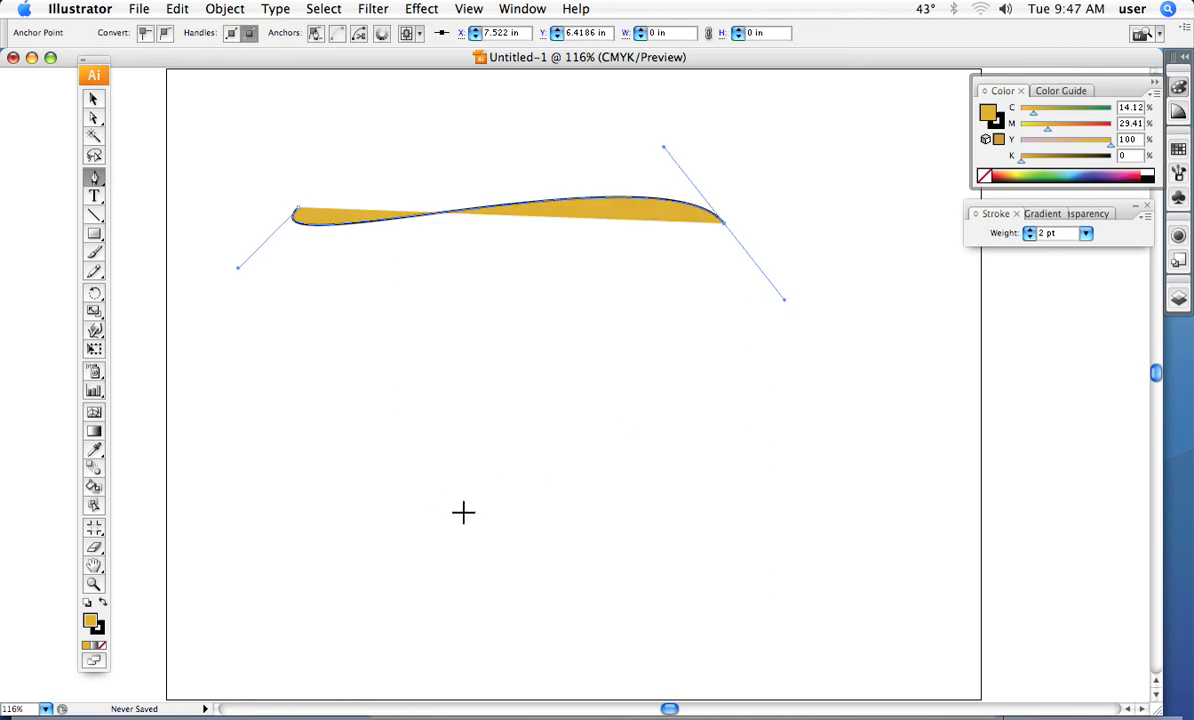
left_click_drag(546, 540, 408, 541)
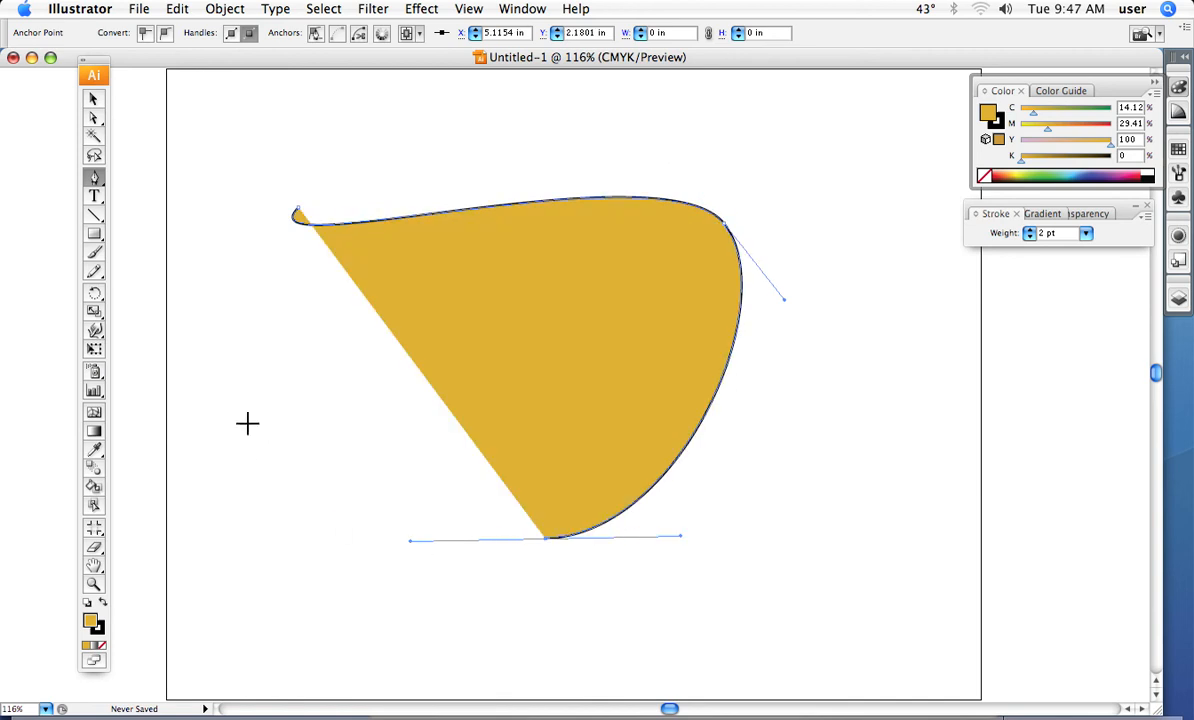
left_click_drag(247, 425, 239, 362)
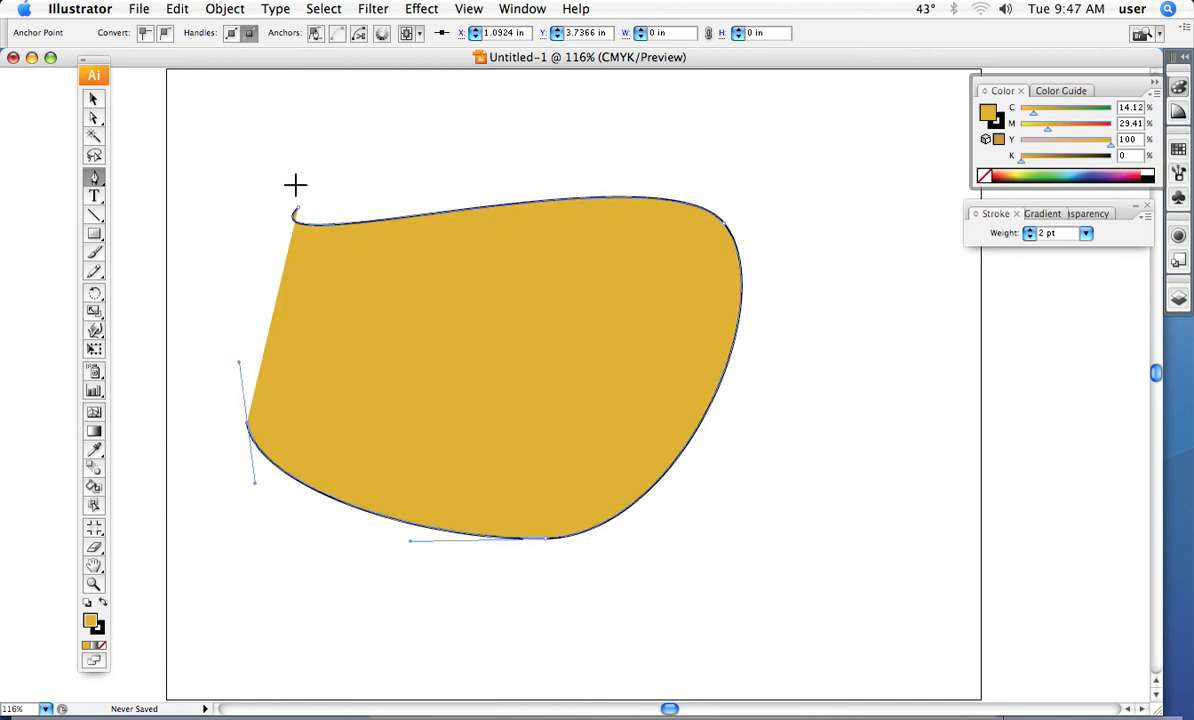
left_click_drag(298, 214, 360, 181)
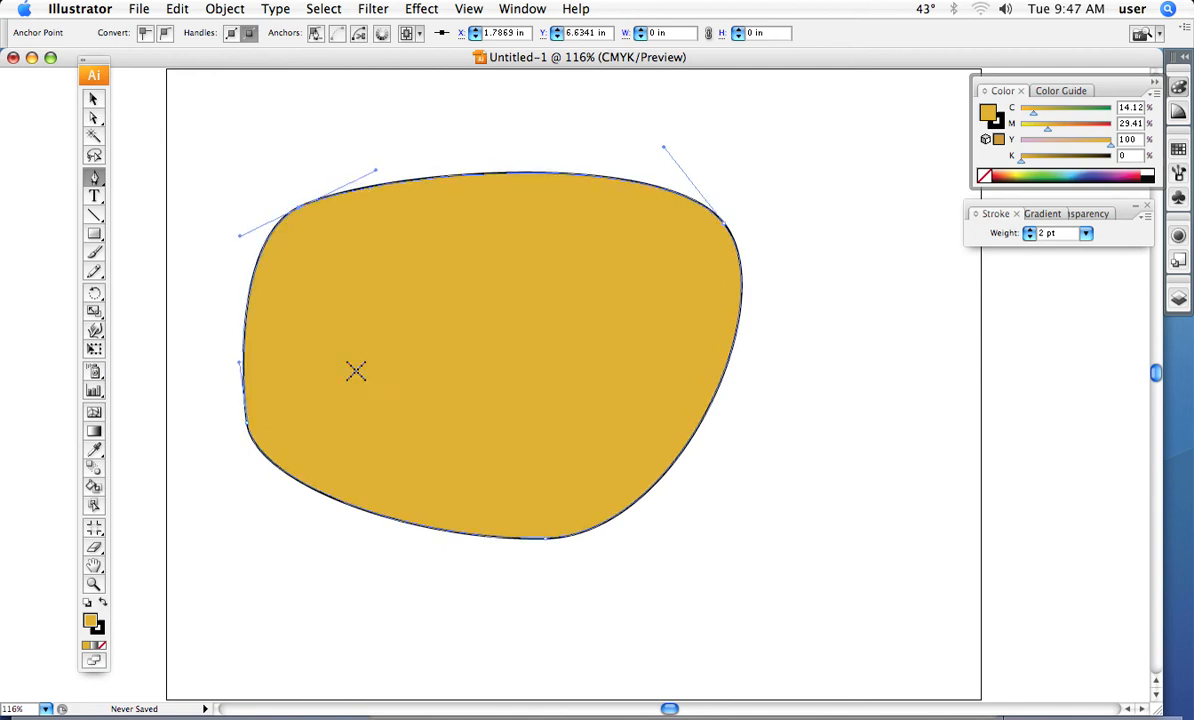
Delete the four-point rounded shape, including its remaining curved segments
key("Delete")
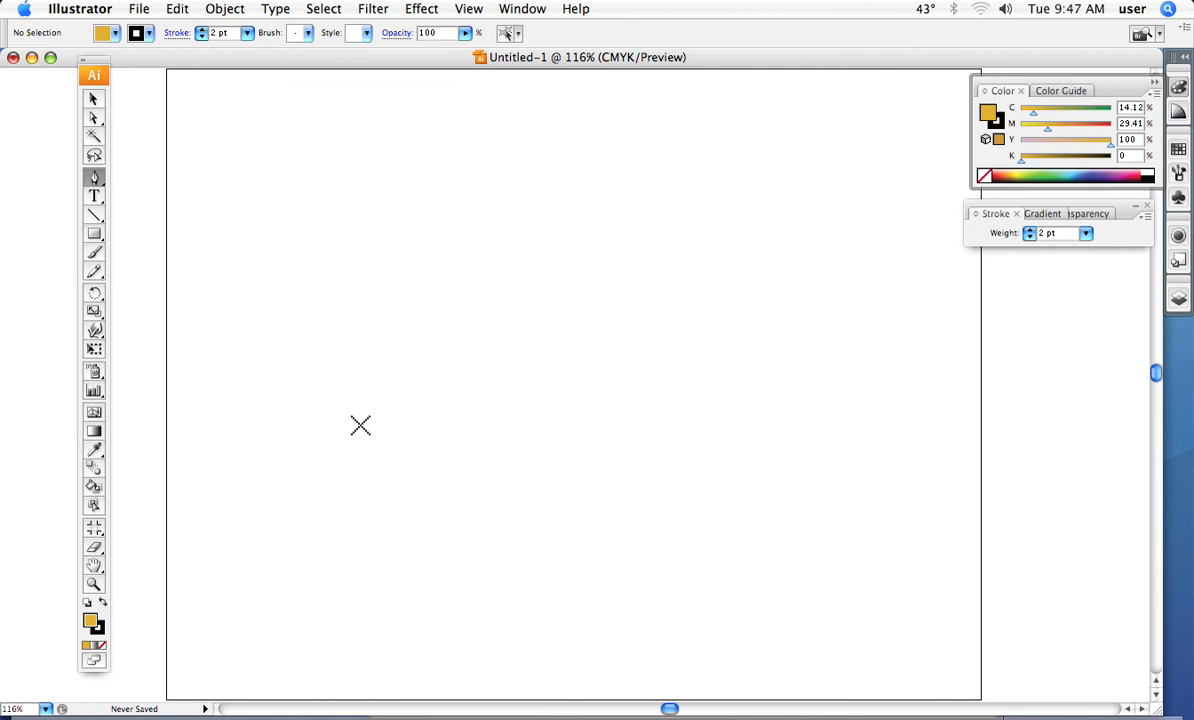
right_click(294, 251)
left_click(296, 253)
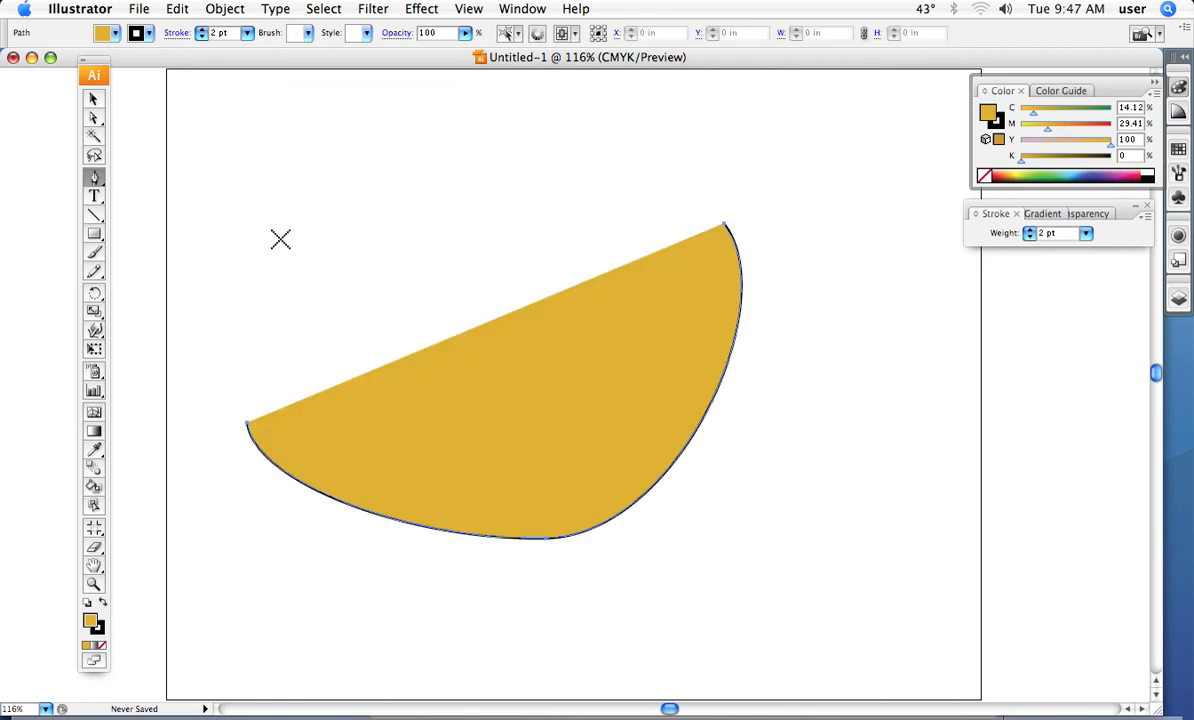
key("Delete")
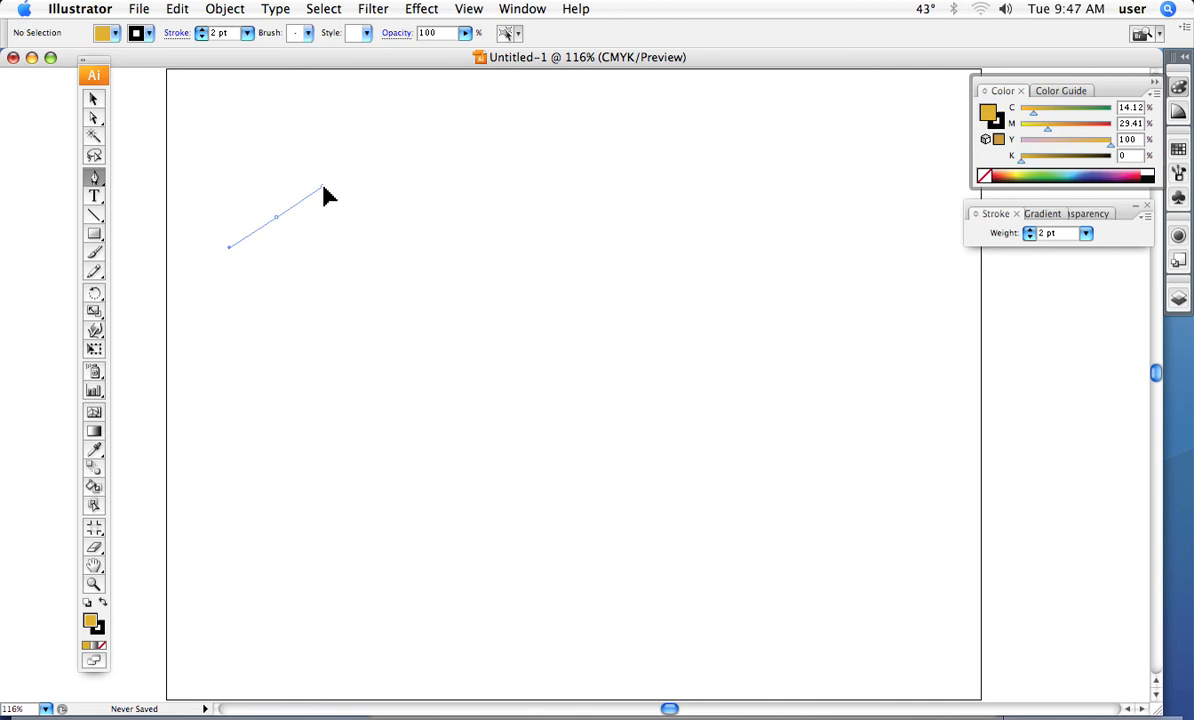
Draw a closed rounded triangular shape about 5.9 in wide with three smooth Pen tool anchor points
left_click_drag(324, 188, 324, 187)
left_click_drag(711, 163, 787, 216)
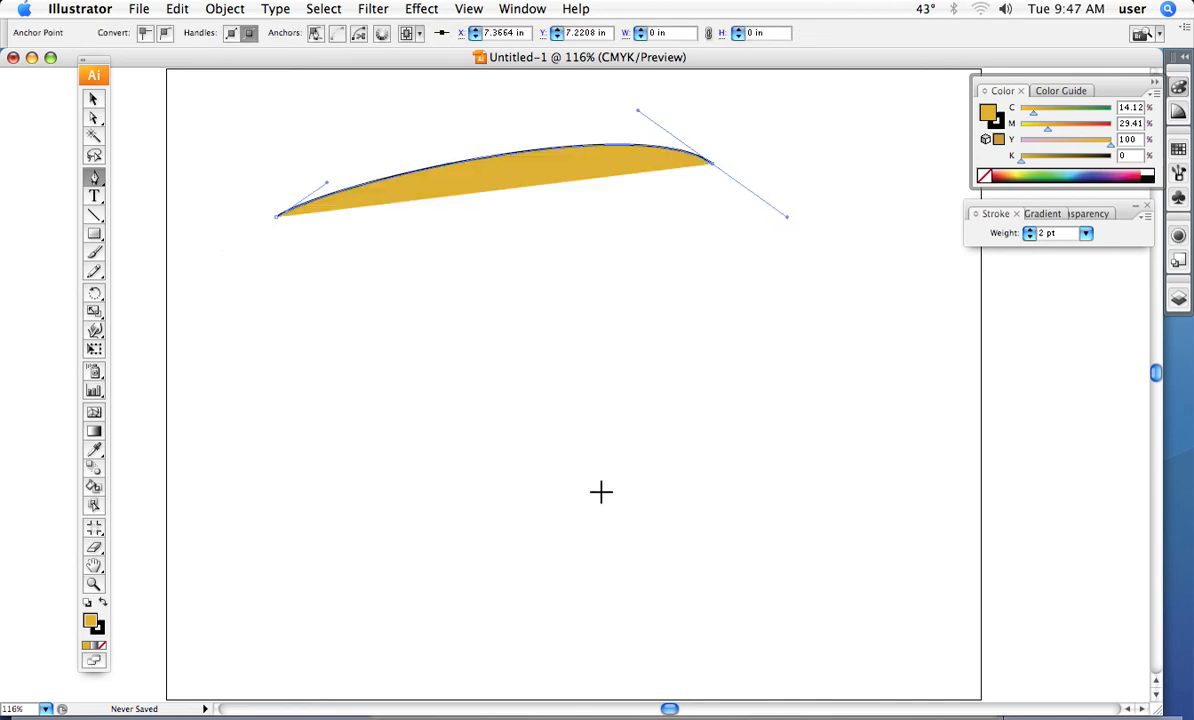
left_click_drag(601, 491, 531, 528)
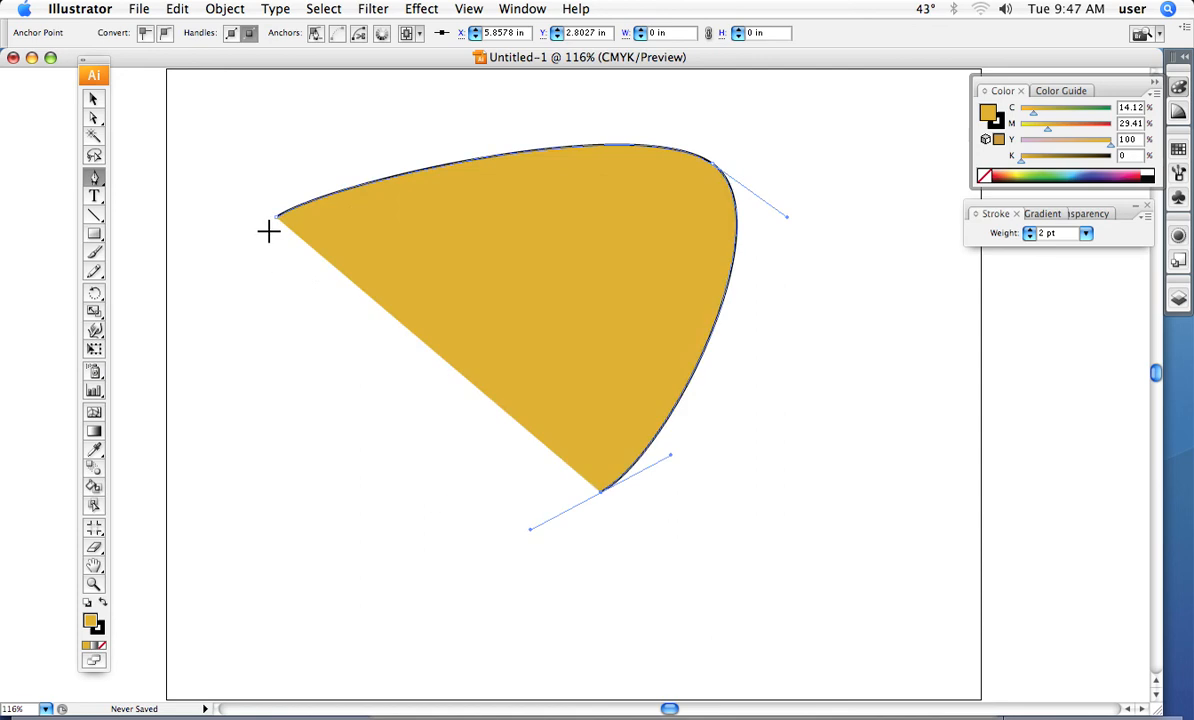
left_click_drag(274, 217, 299, 117)
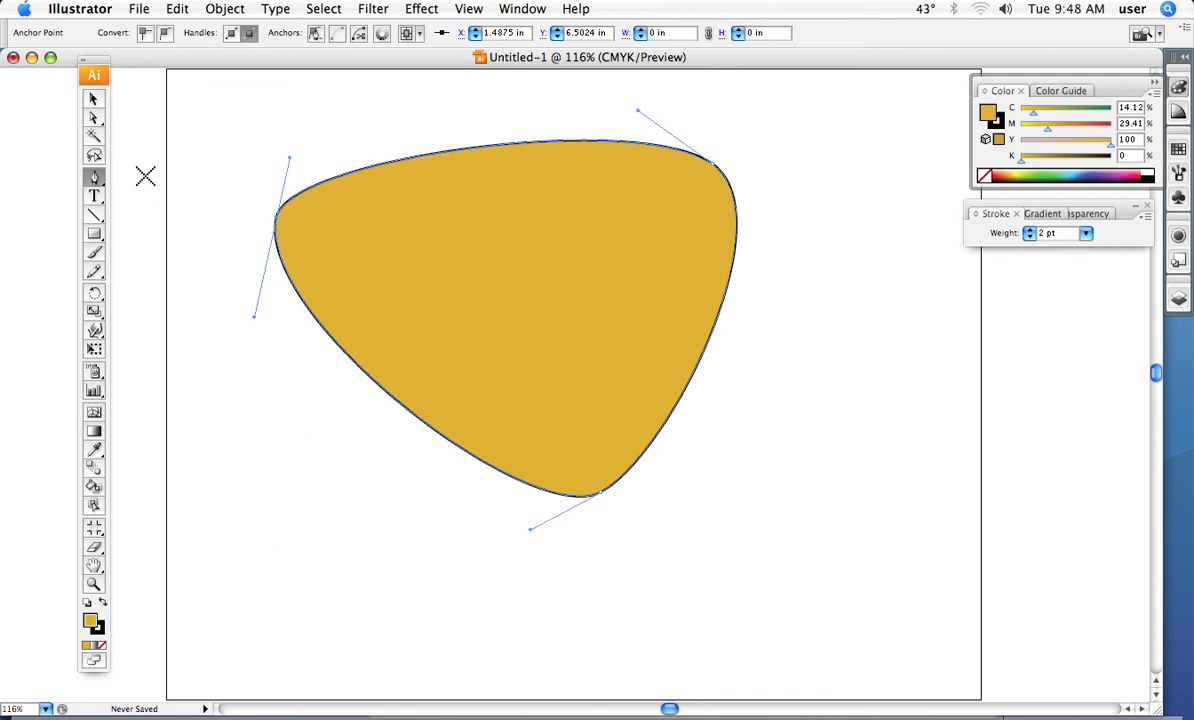
Stretch the upper and lower direction handles of the rounded triangle's upper-left anchor point to make both adjoining curves bulge outward
left_click(93, 117)
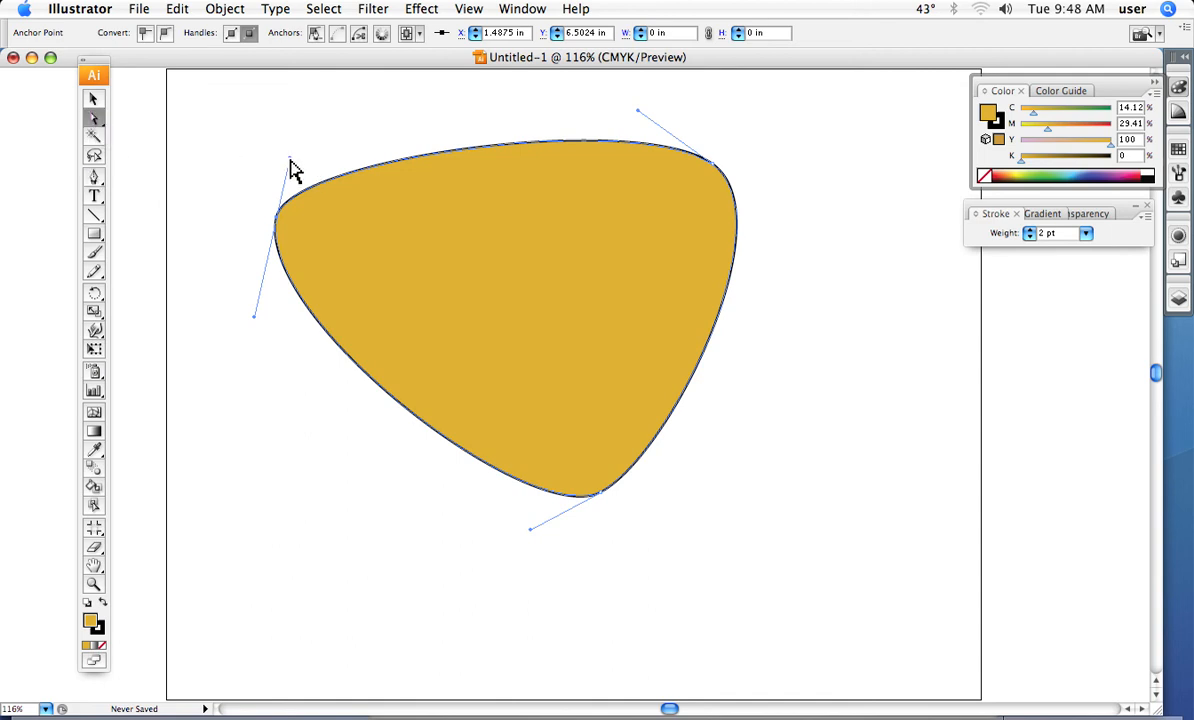
left_click_drag(290, 160, 284, 111)
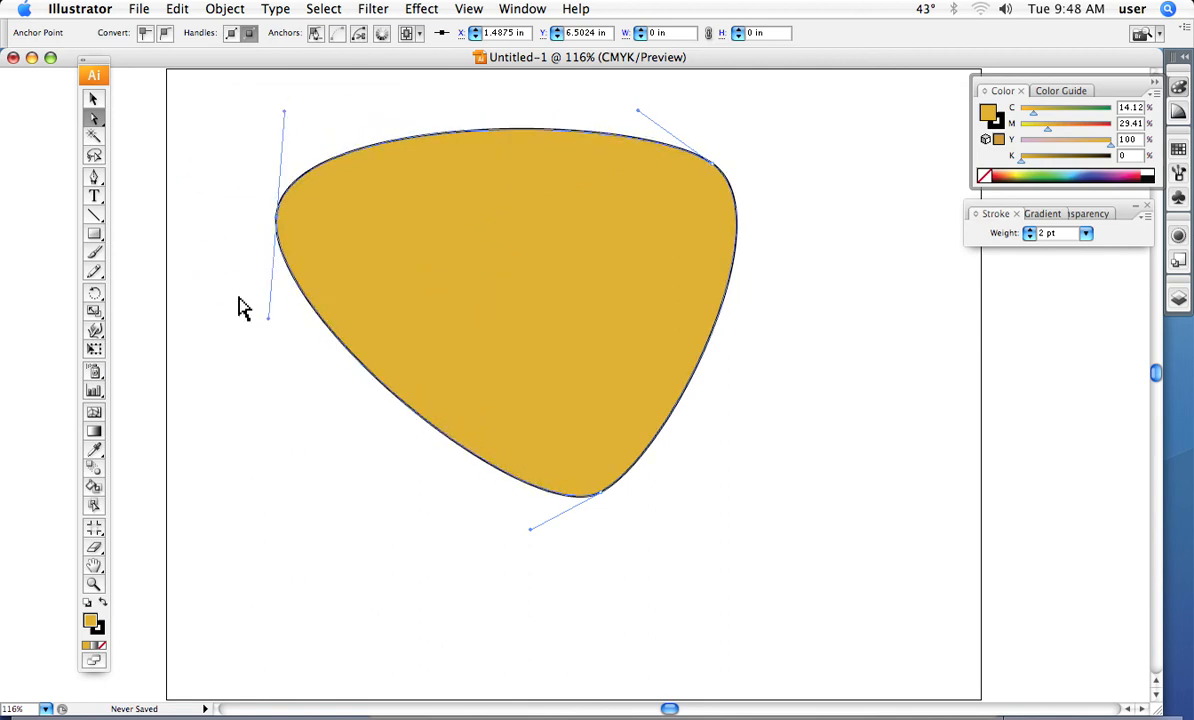
left_click_drag(267, 318, 236, 521)
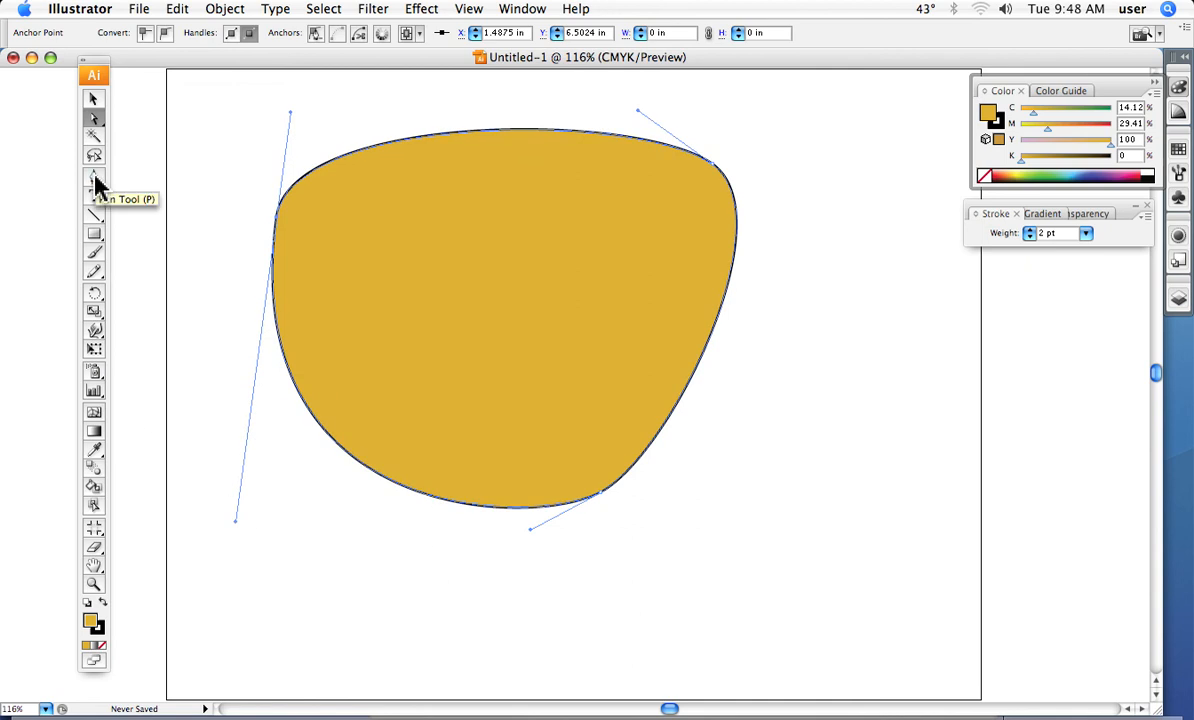
Turn the upper-left anchor into an inward corner by splitting its handles with Convert Anchor Point and angling both outward independently
left_click_drag(95, 178, 121, 236)
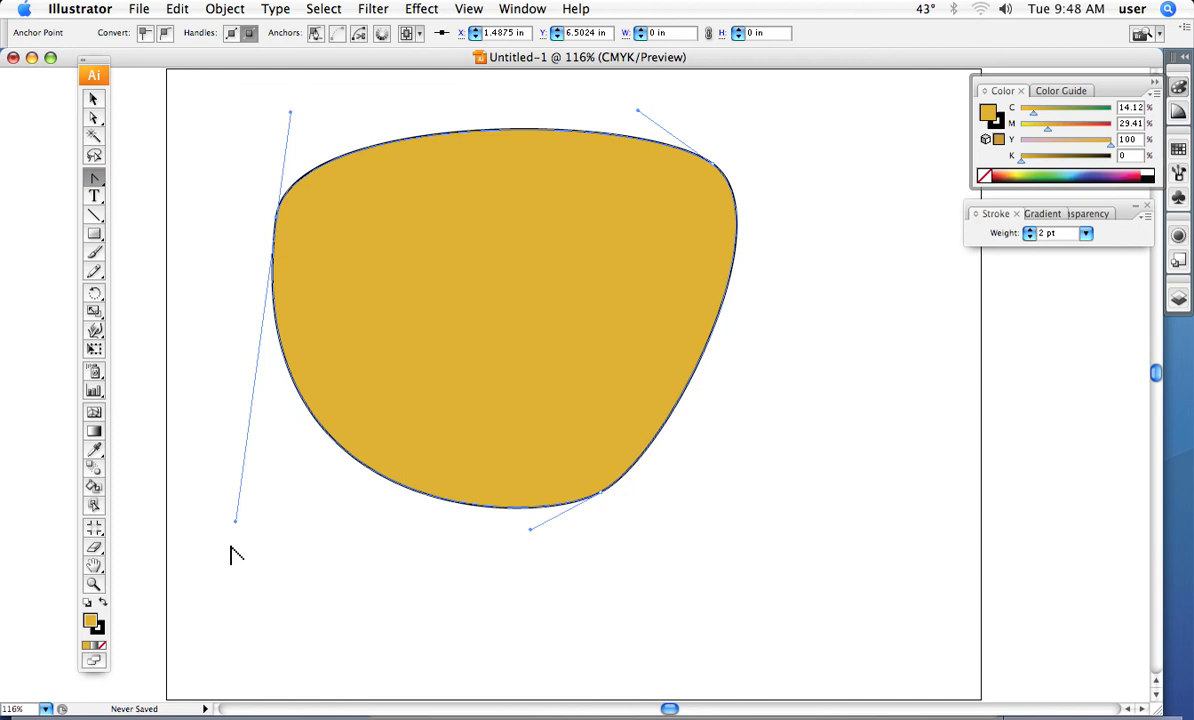
left_click_drag(236, 521, 123, 346)
left_click(95, 118)
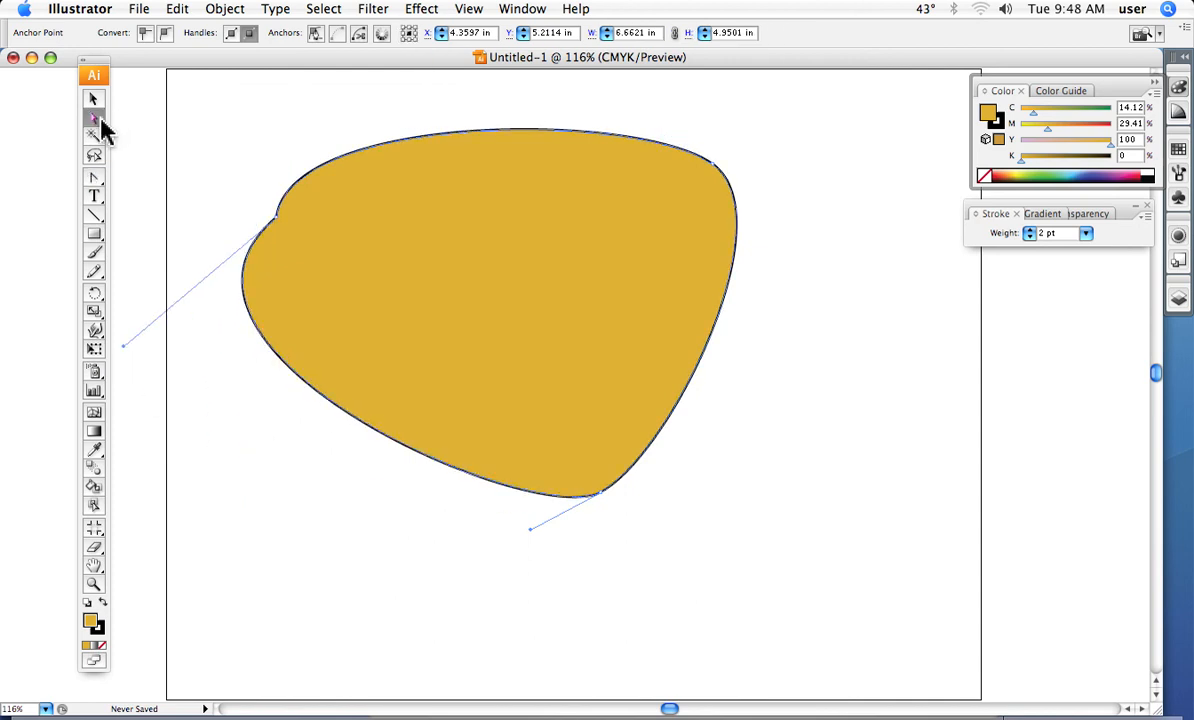
left_click(279, 218)
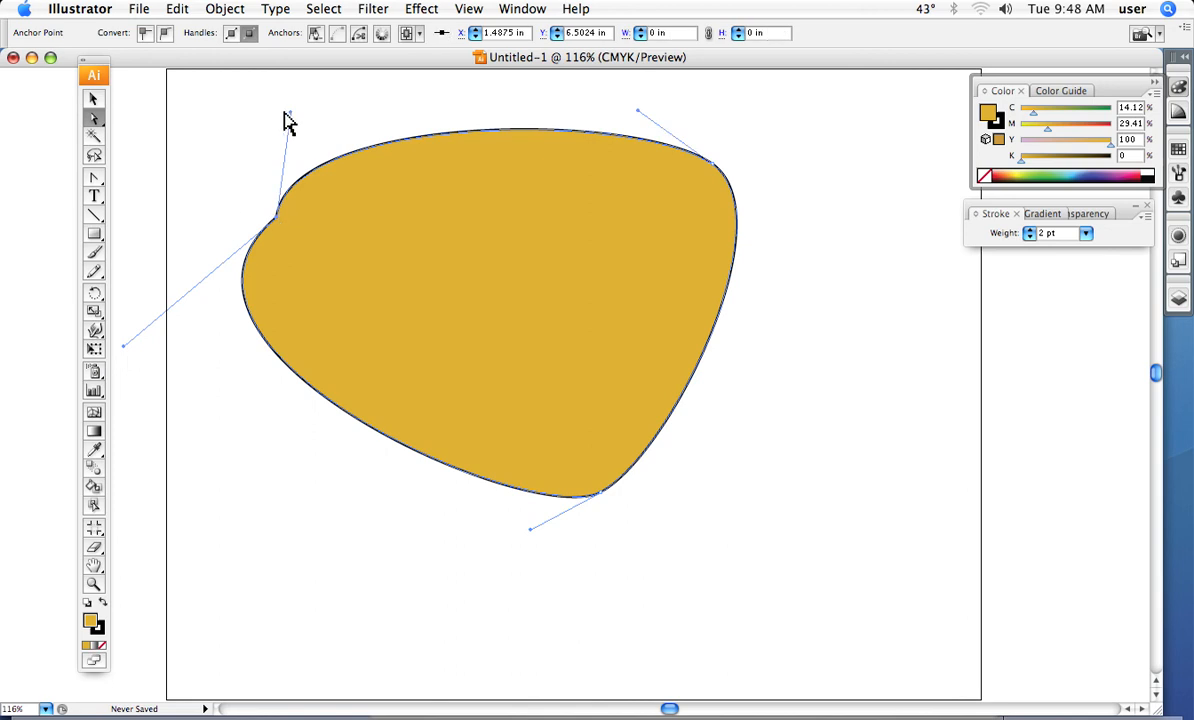
left_click_drag(291, 114, 196, 91)
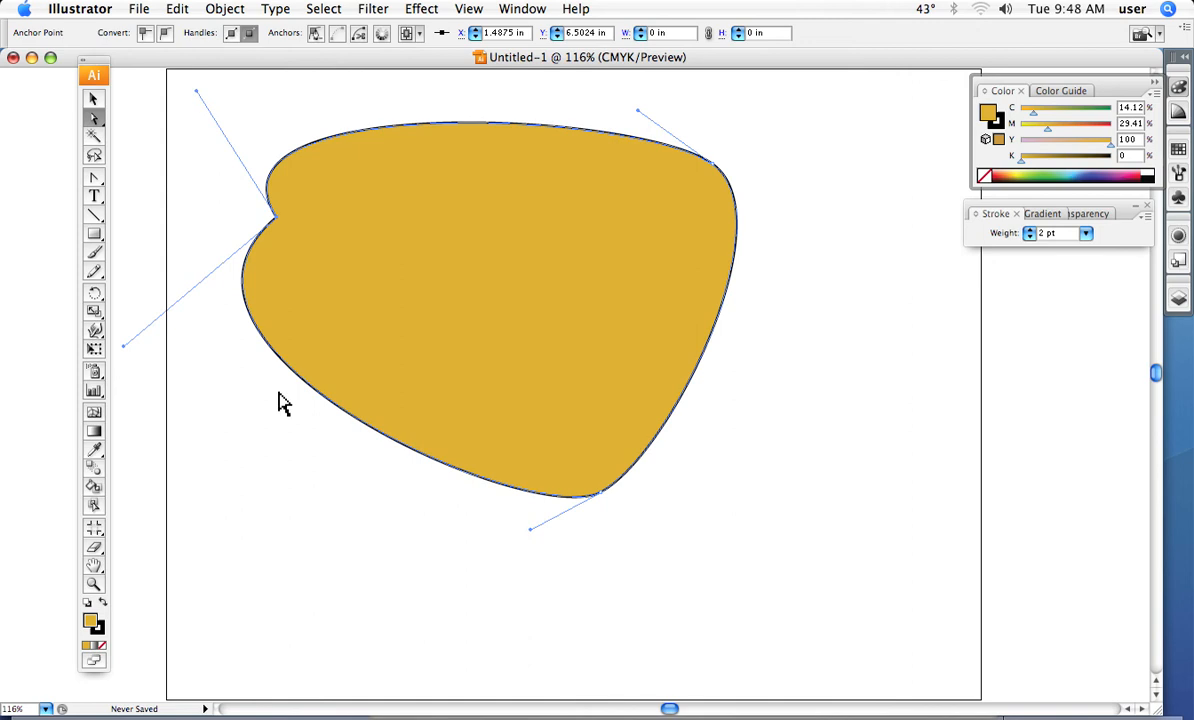
Delete the entire rounded triangular shape, leaving the artboard empty
left_click_drag(282, 405, 298, 485)
key("Delete")
key("Delete")
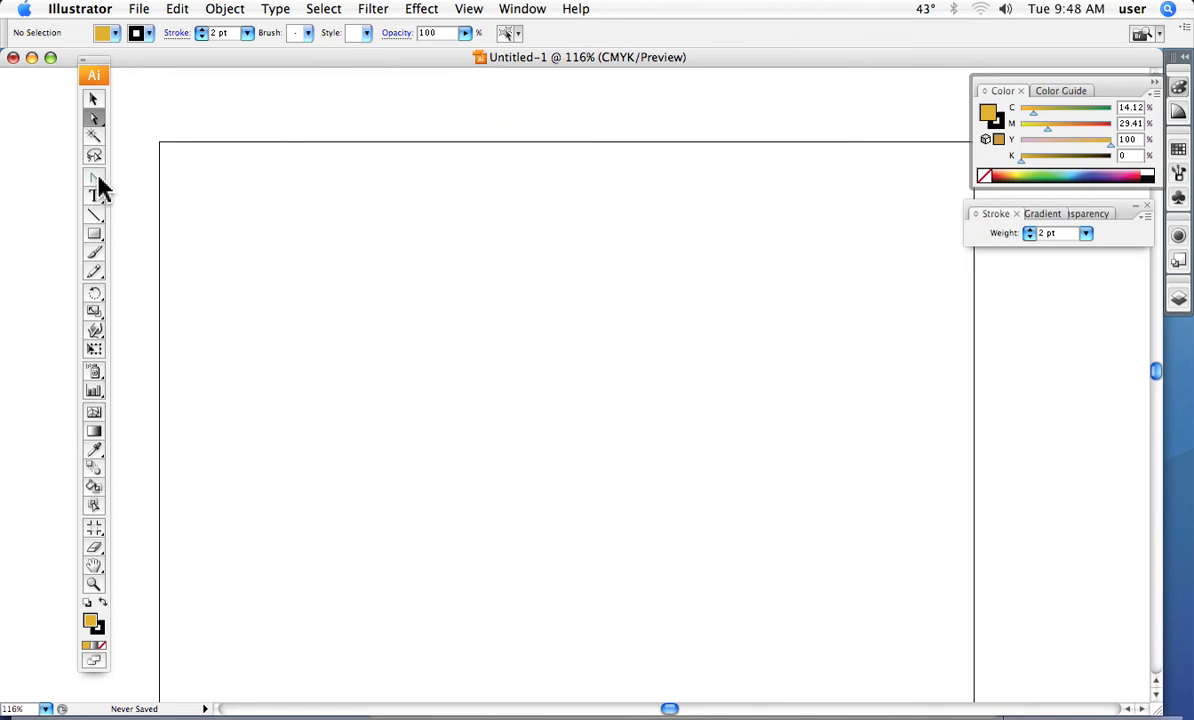
left_click_drag(96, 181, 128, 187)
left_click(124, 187)
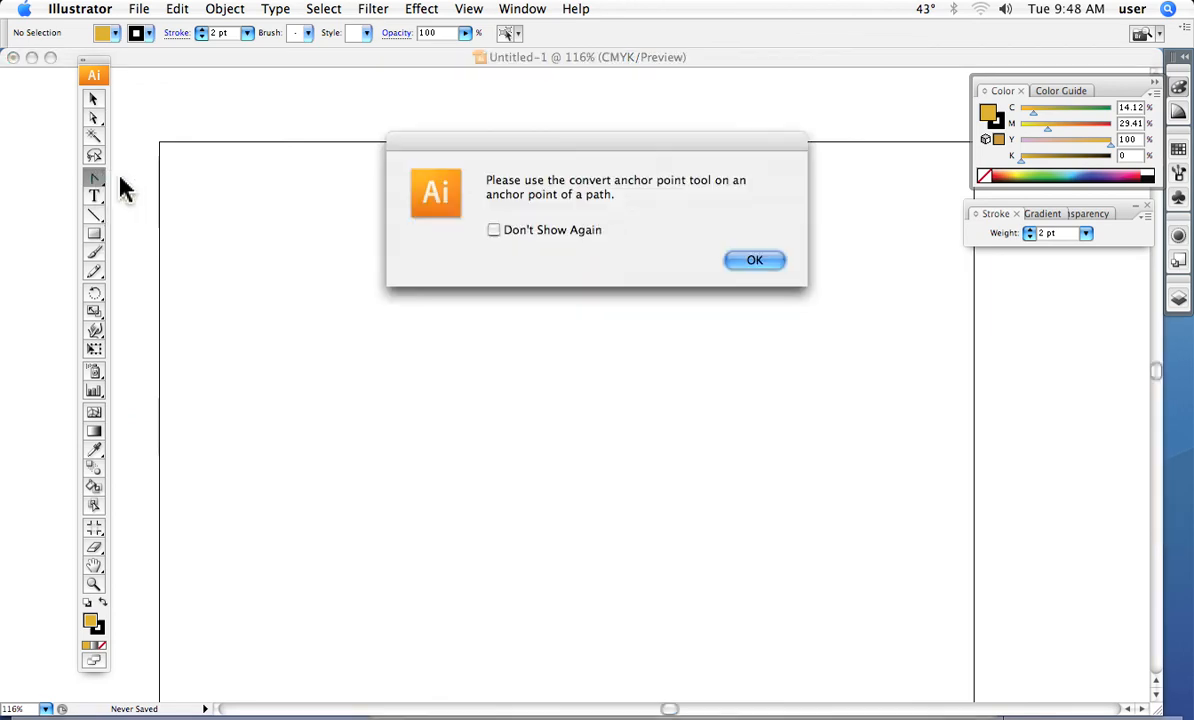
left_click(756, 261)
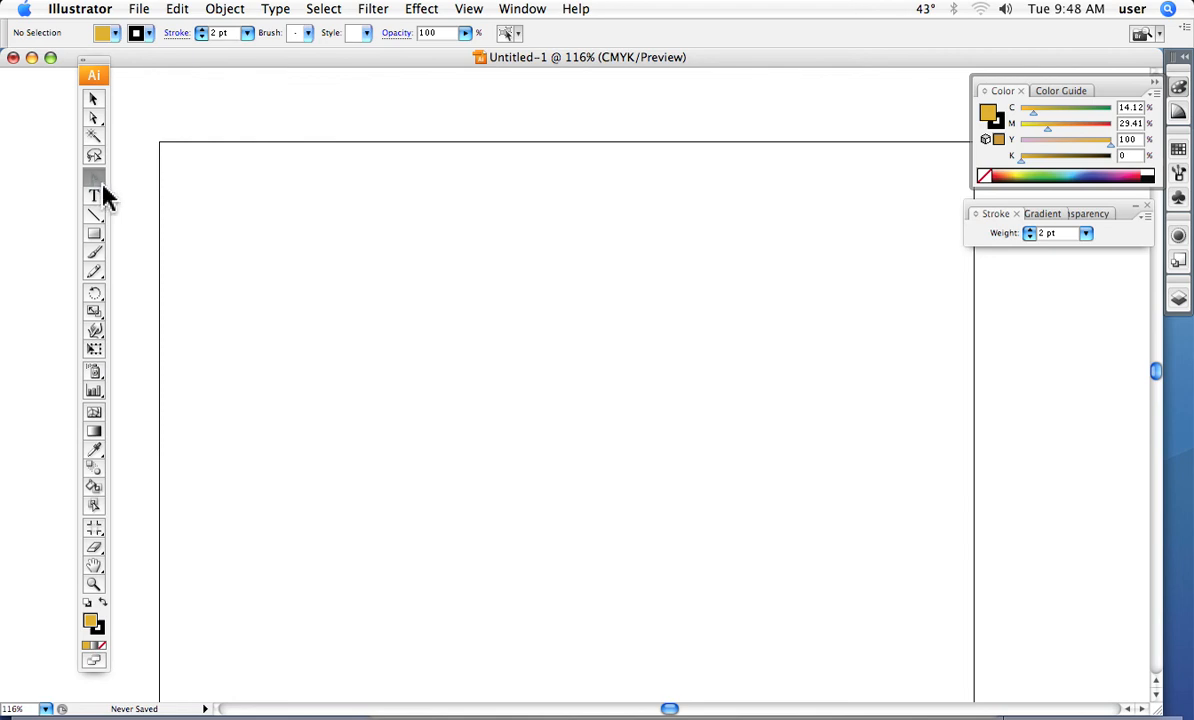
Draw a closed irregular quadrilateral about 5 in wide and 4.2 in tall with straight Pen tool segments, and delete it
left_click_drag(99, 172, 137, 178)
left_click(314, 237)
left_click(668, 231)
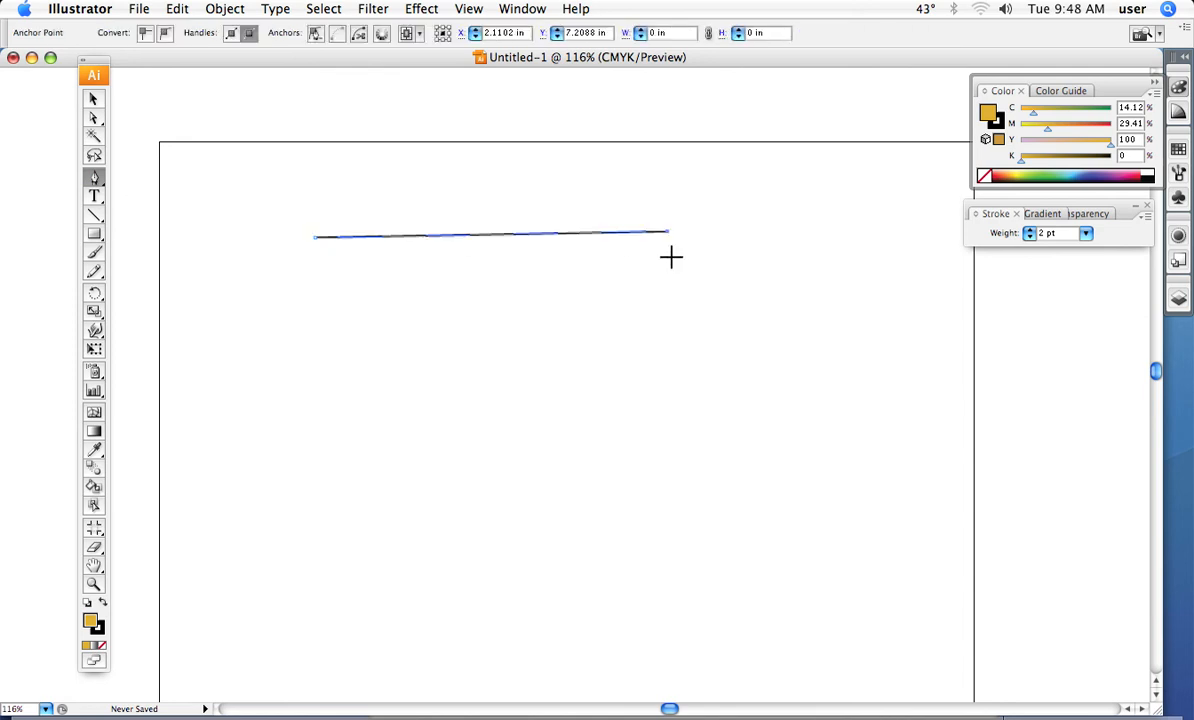
left_click(678, 464)
left_click(305, 544)
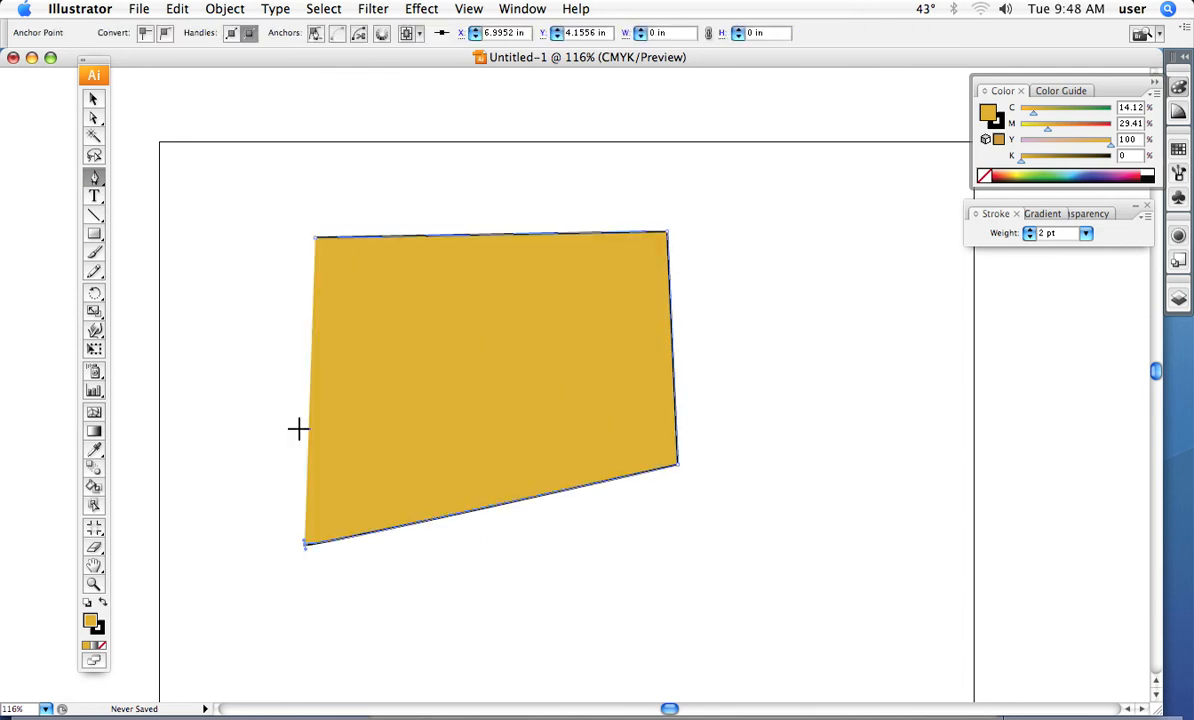
left_click(314, 237)
key("Delete")
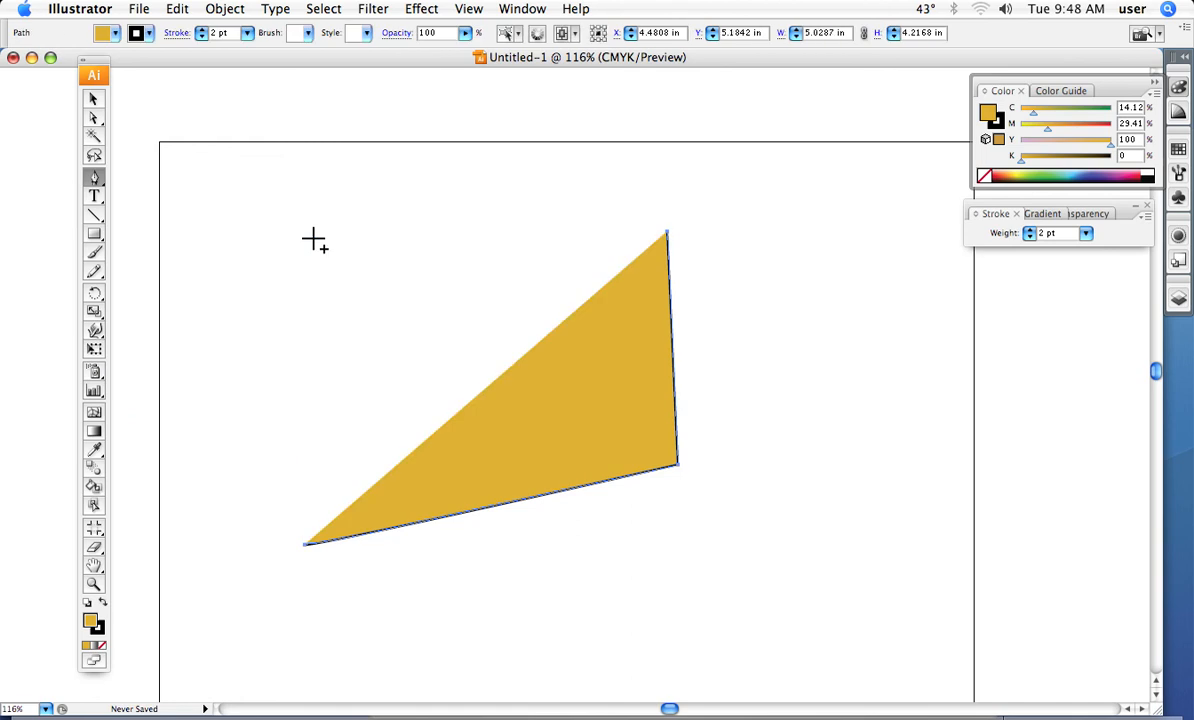
key("Delete")
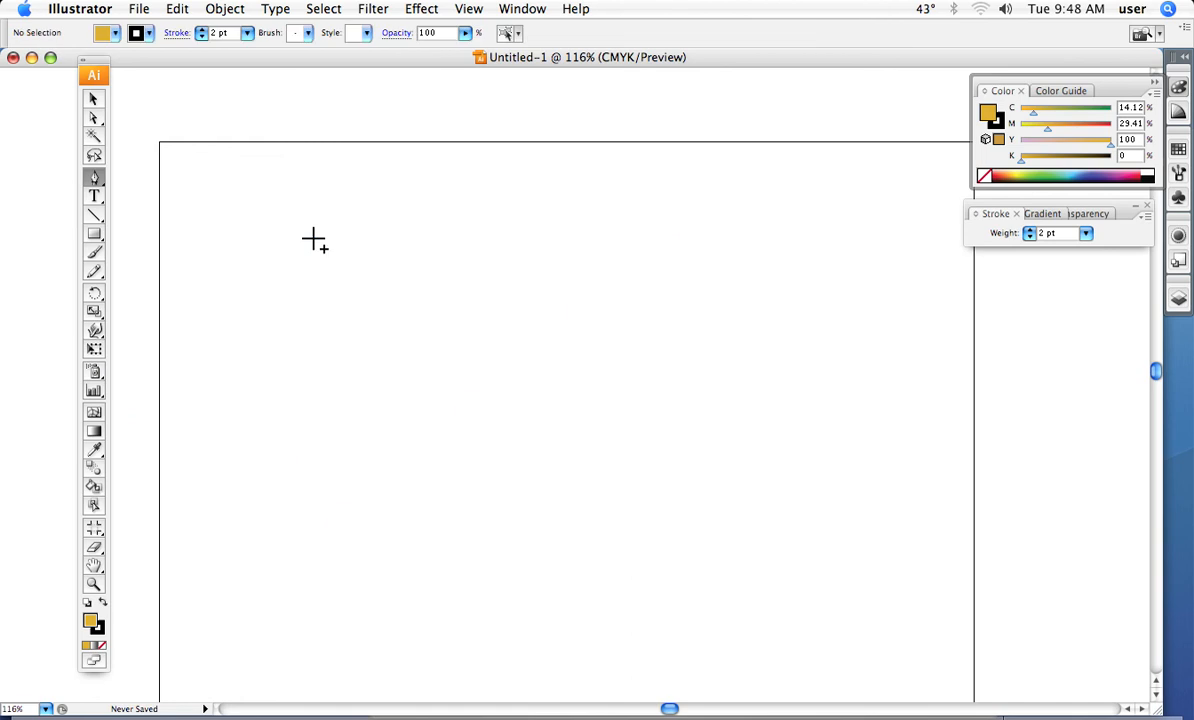
Draw a closed four-sided shape about 5.1 by 4.3 in with the Pen tool, constraining its first three segments horizontally and vertically
left_click(289, 220)
right_click(680, 216)
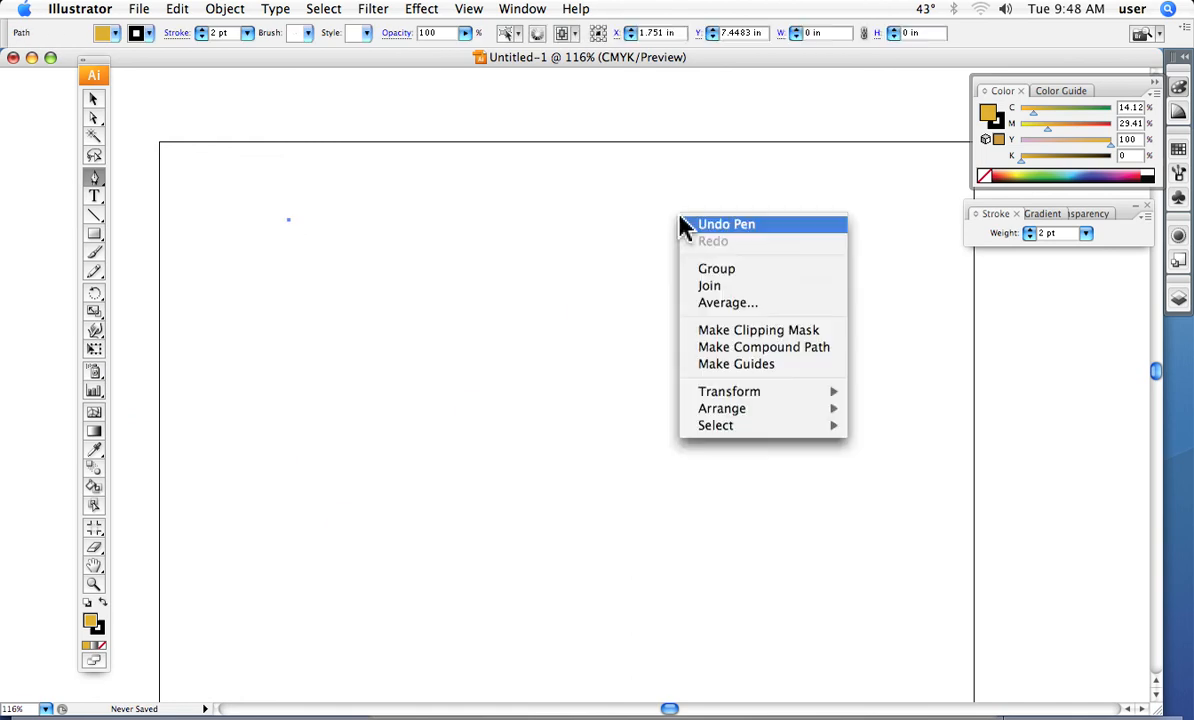
left_click(628, 237)
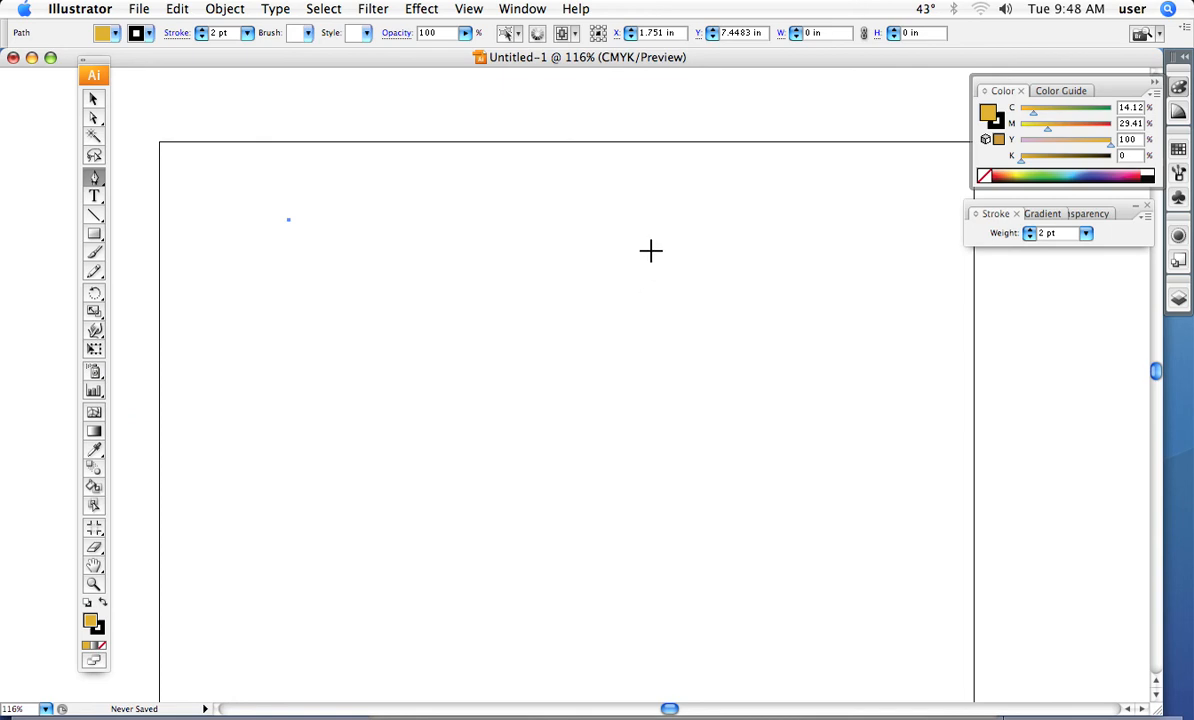
left_click(661, 233, "shift")
left_click(661, 540)
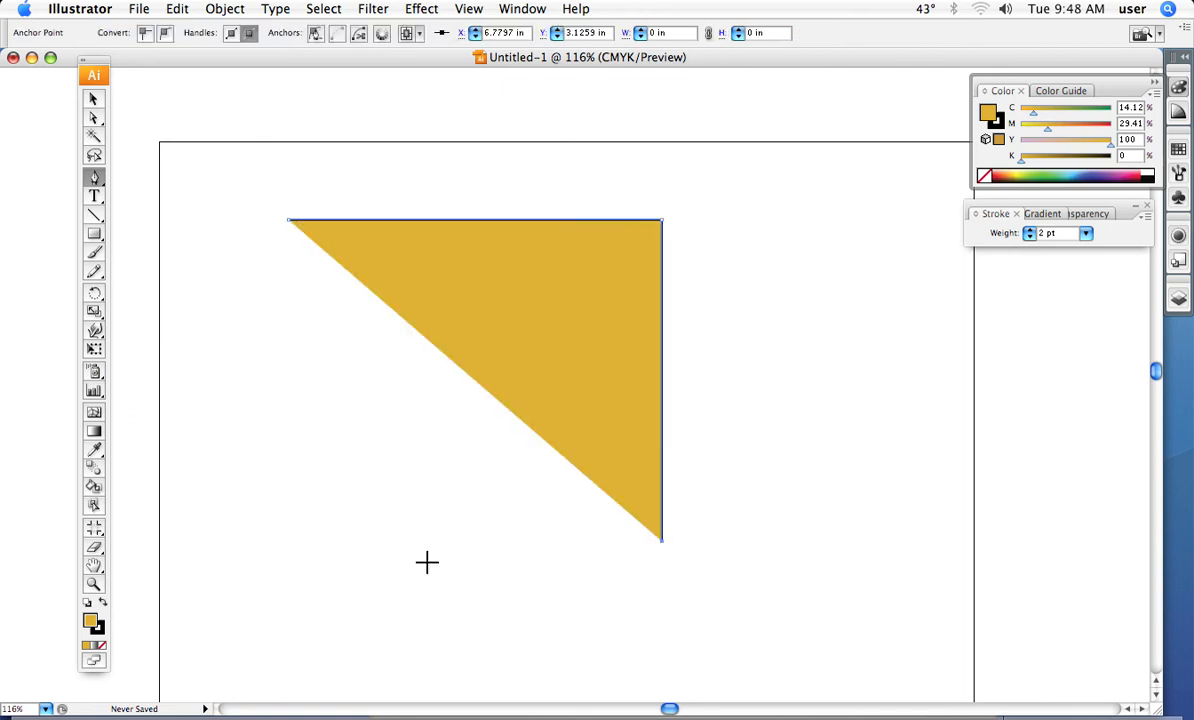
left_click(280, 541)
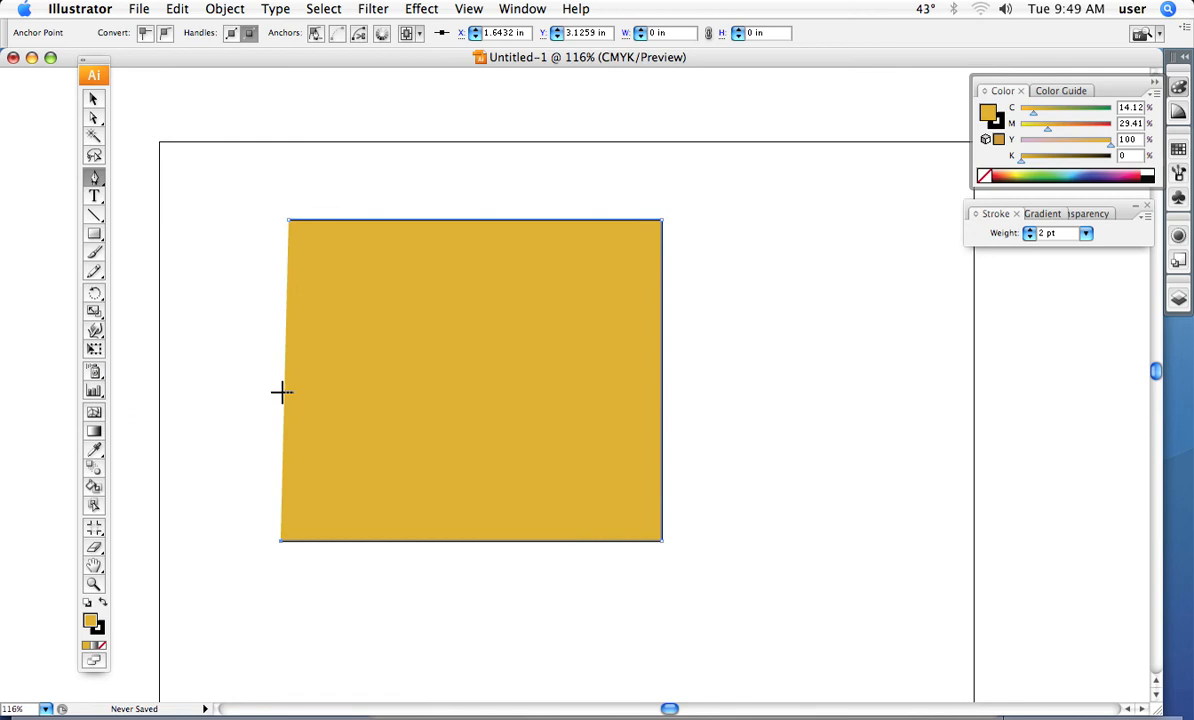
left_click(289, 219)
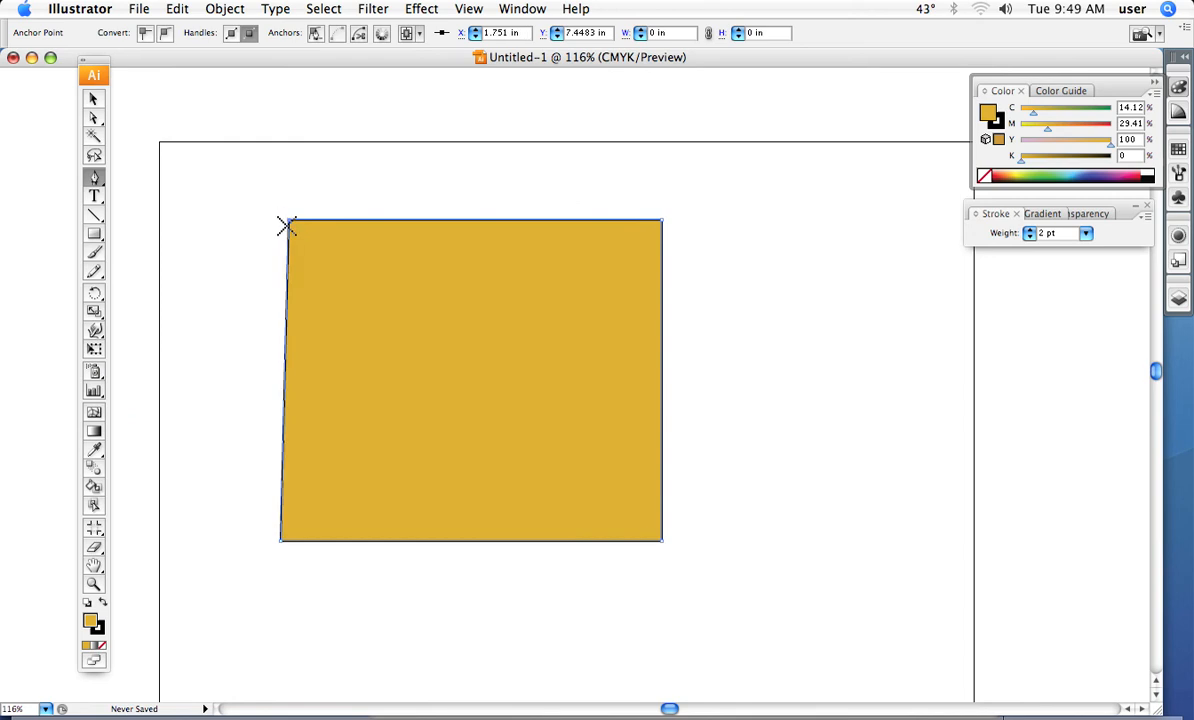
Undo all Pen tool segments of the constrained four-sided shape
key("super+z")
key("super+z")
key("super+z")
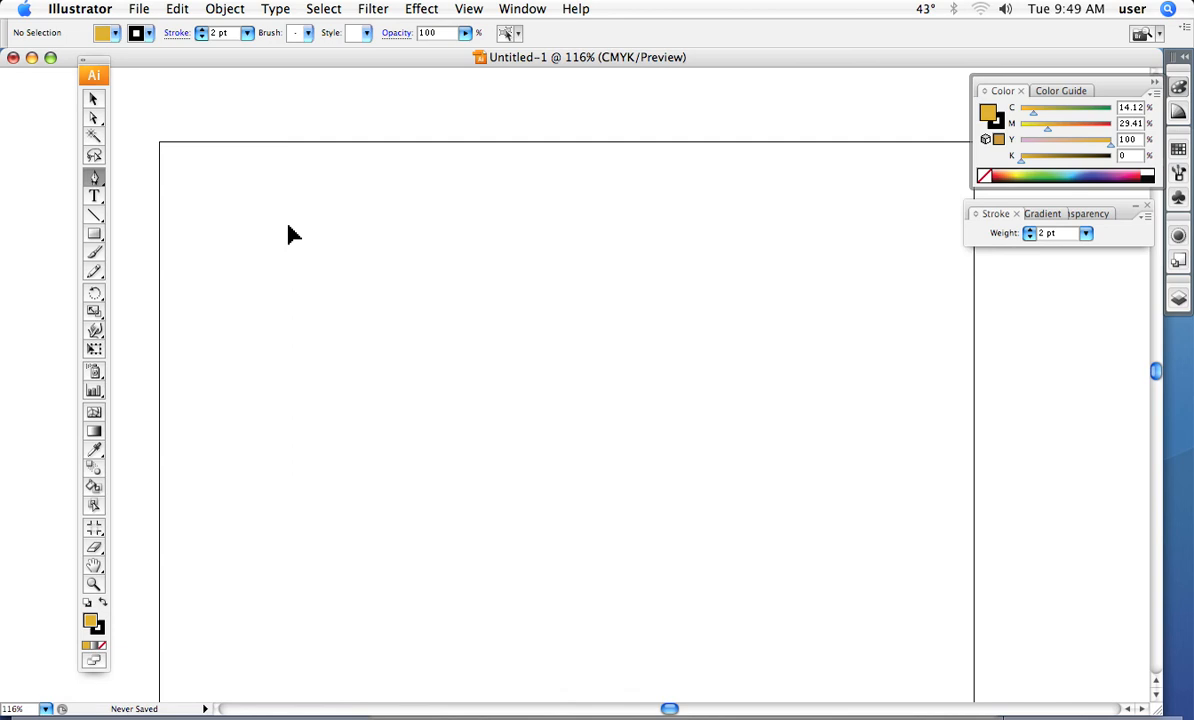
Draw a closed rounded triangle pointing downward with the Pen tool, using three smooth anchor points with pulled-out direction handles
left_click_drag(295, 224, 320, 198)
left_click_drag(782, 258, 814, 368)
left_click_drag(528, 618, 425, 617)
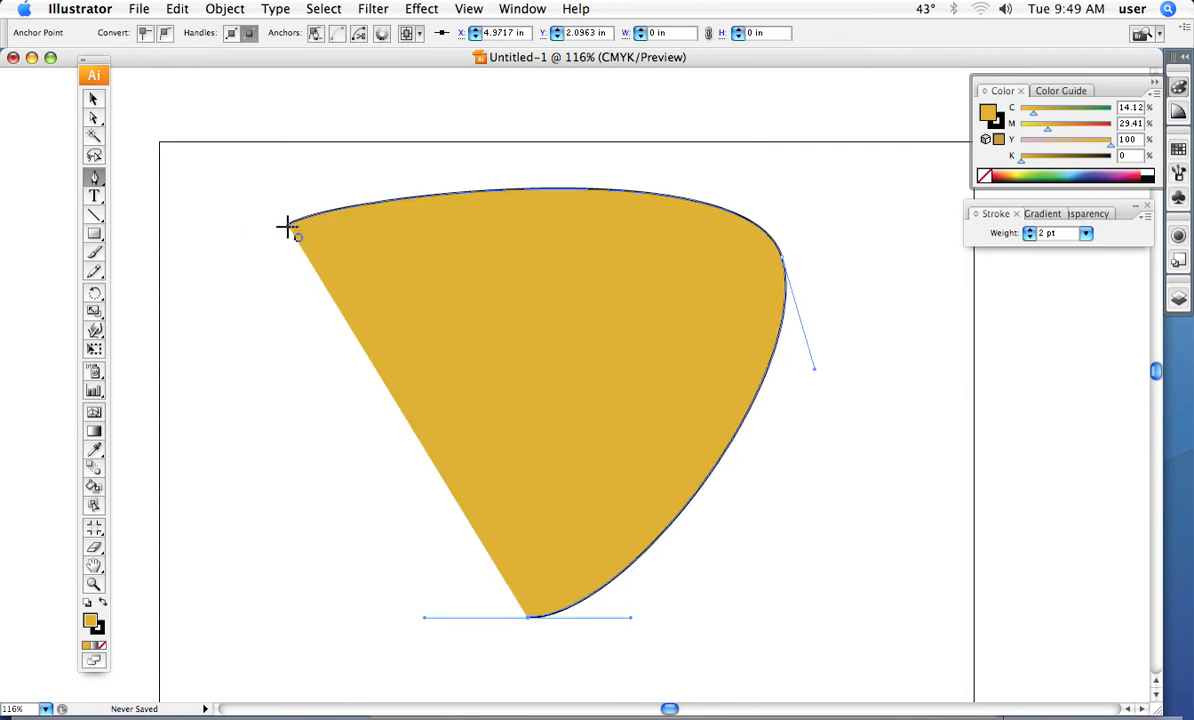
left_click_drag(287, 224, 314, 117)
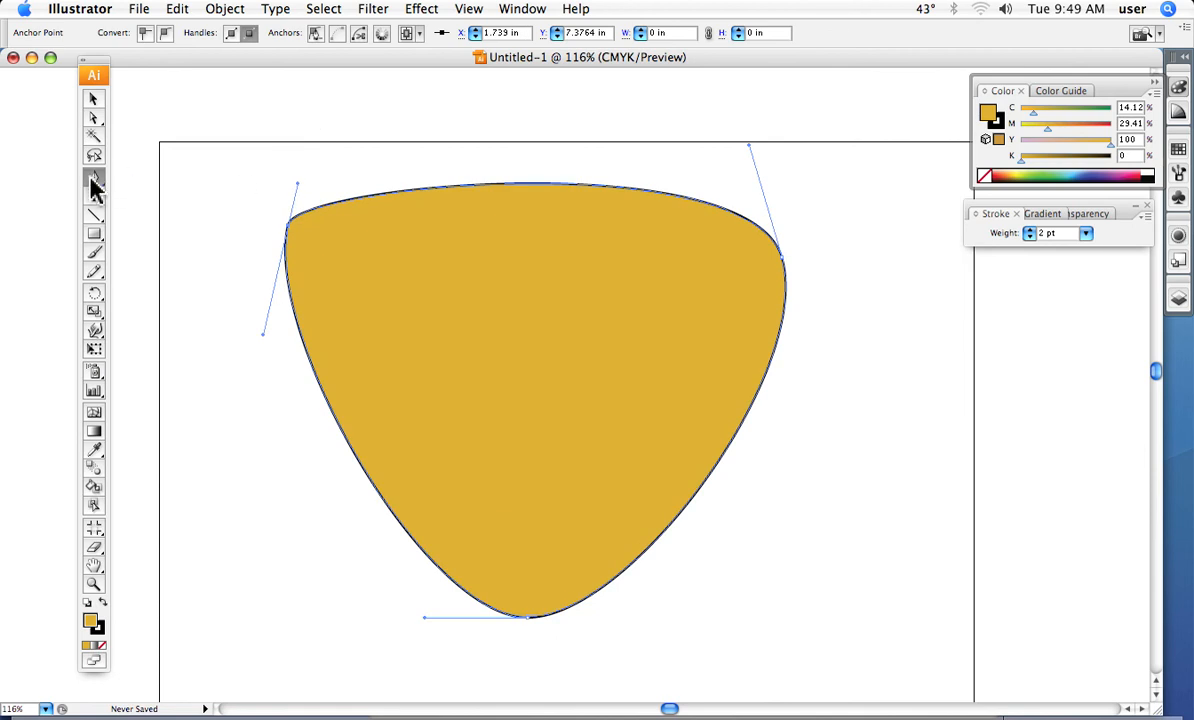
Add anchor points to the rounded triangle's upper edge near X 4.1, Y 7.9 in and lower-right edge near X 7.6, Y 4.3 in
left_click_drag(97, 187, 132, 214)
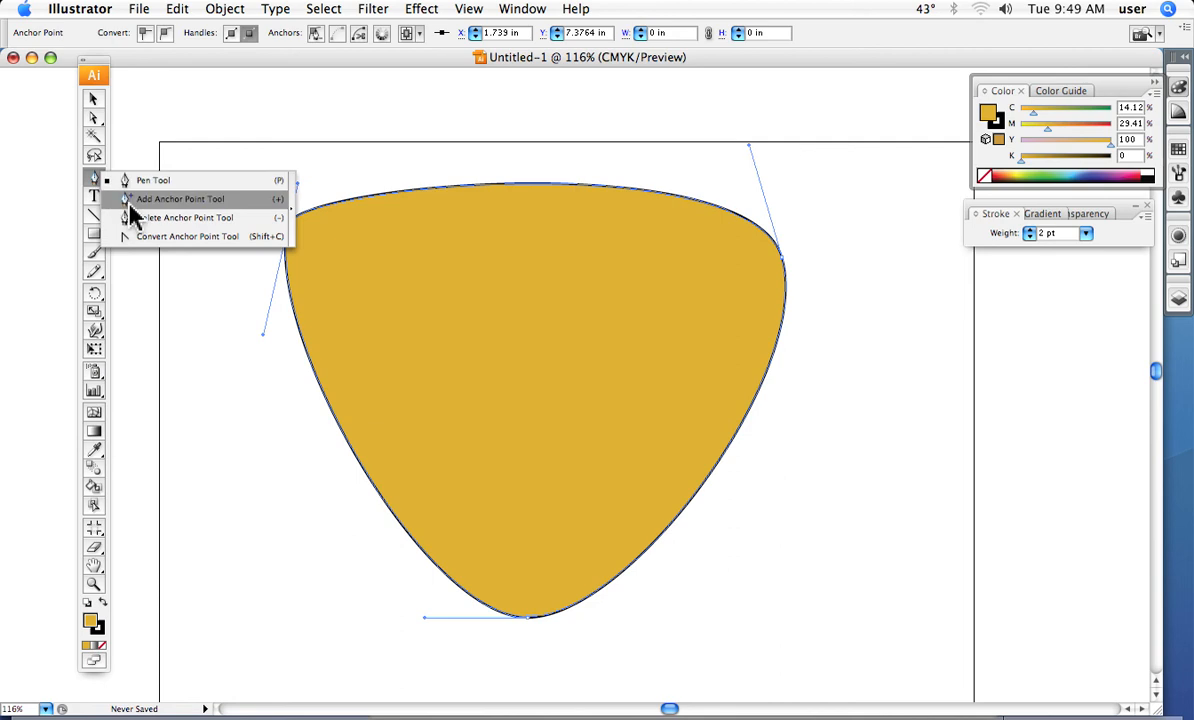
left_click_drag(132, 214, 132, 214)
left_click_drag(132, 214, 130, 214)
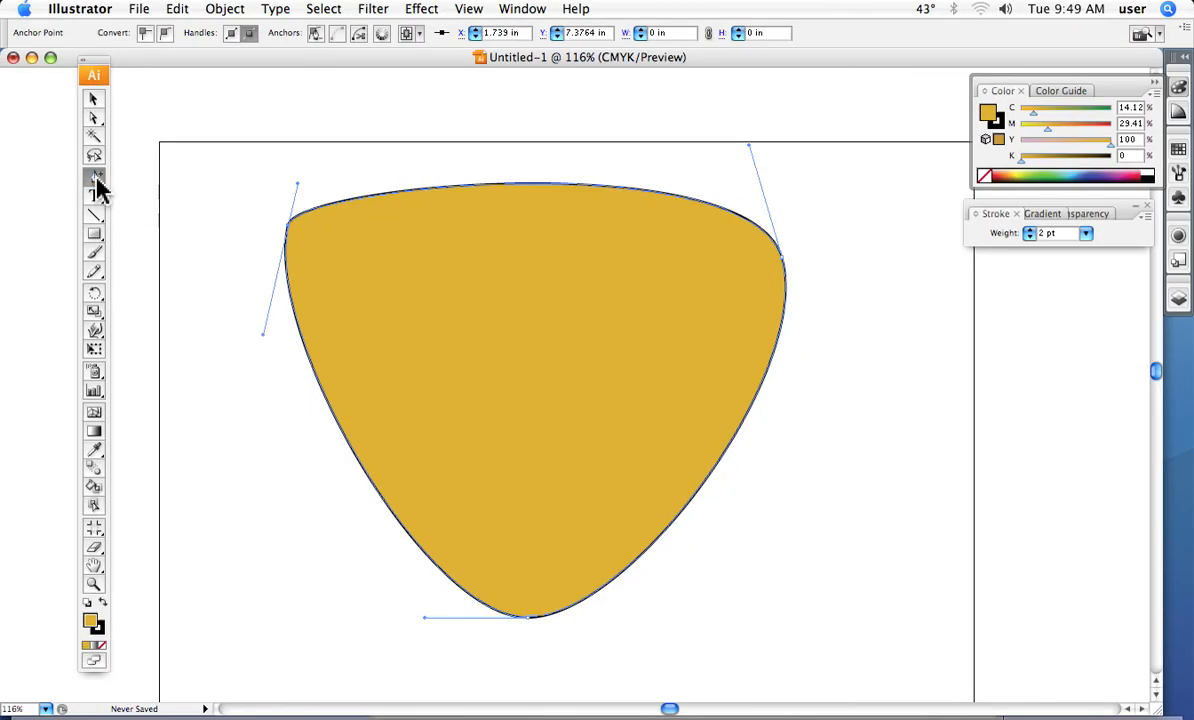
left_click(464, 185)
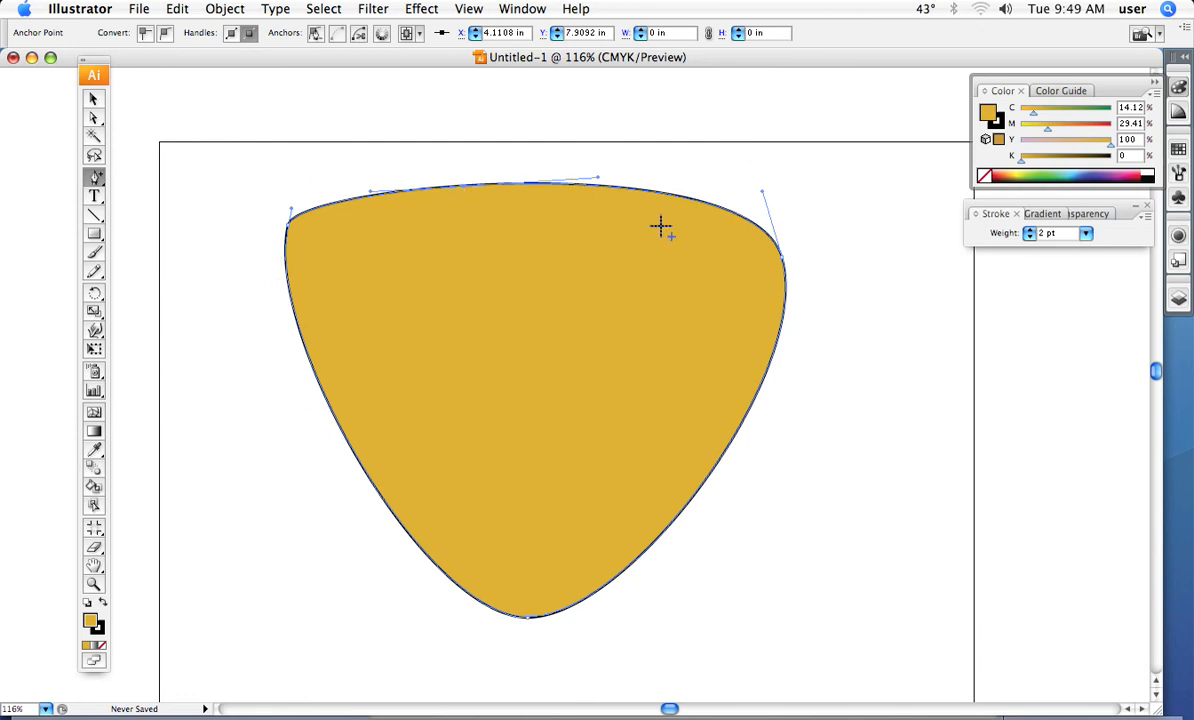
left_click(722, 456)
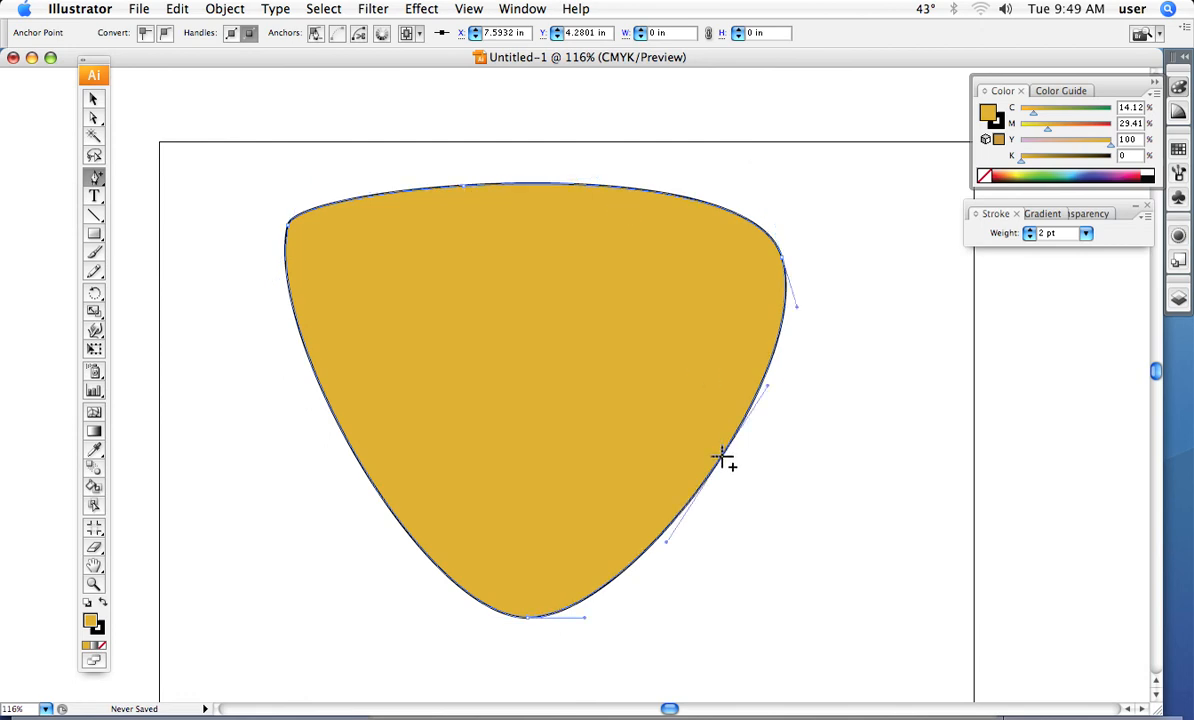
Raise the added upper-edge anchor and rotate the handles of both added anchors to form dips in the upper and lower-right edges
left_click(93, 119)
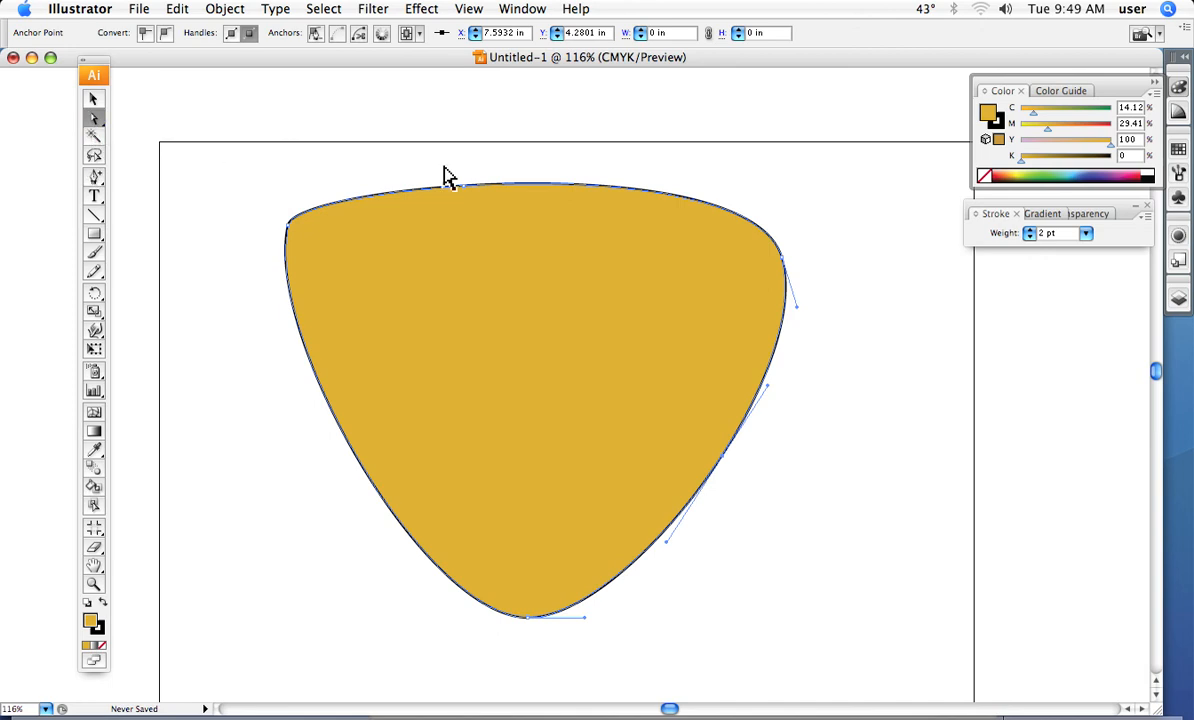
left_click(465, 187)
left_click_drag(468, 193, 458, 160)
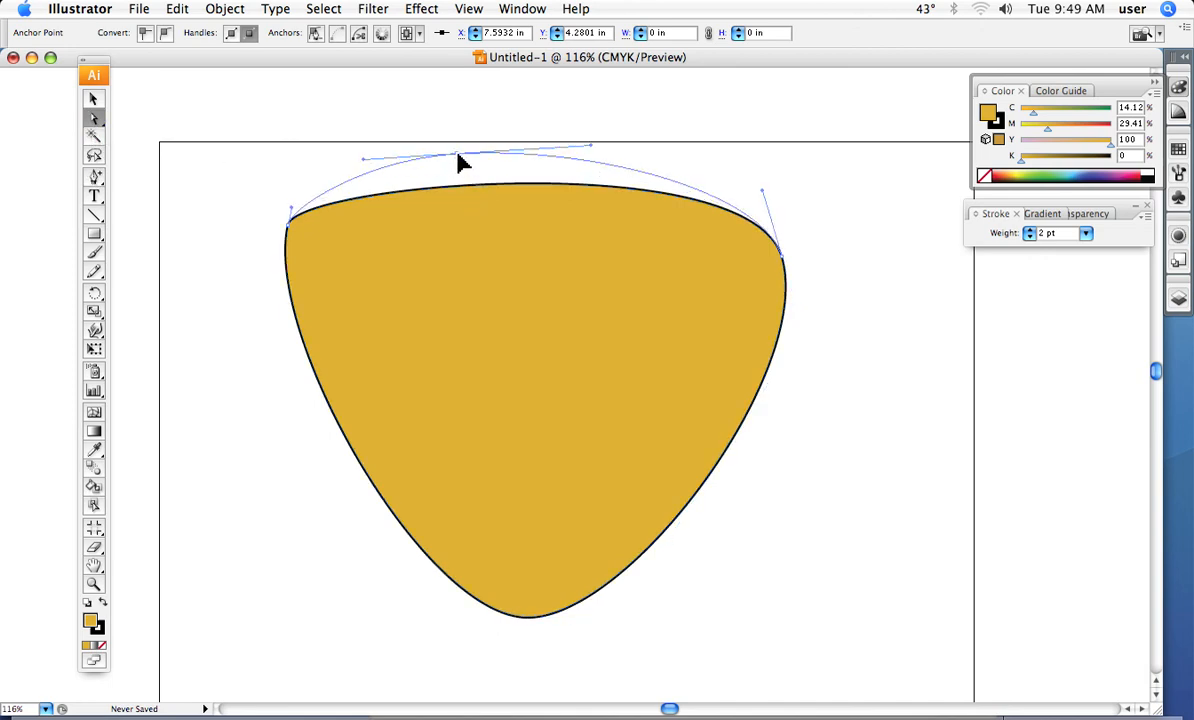
left_click_drag(594, 157, 547, 272)
left_click_drag(789, 446, 684, 492)
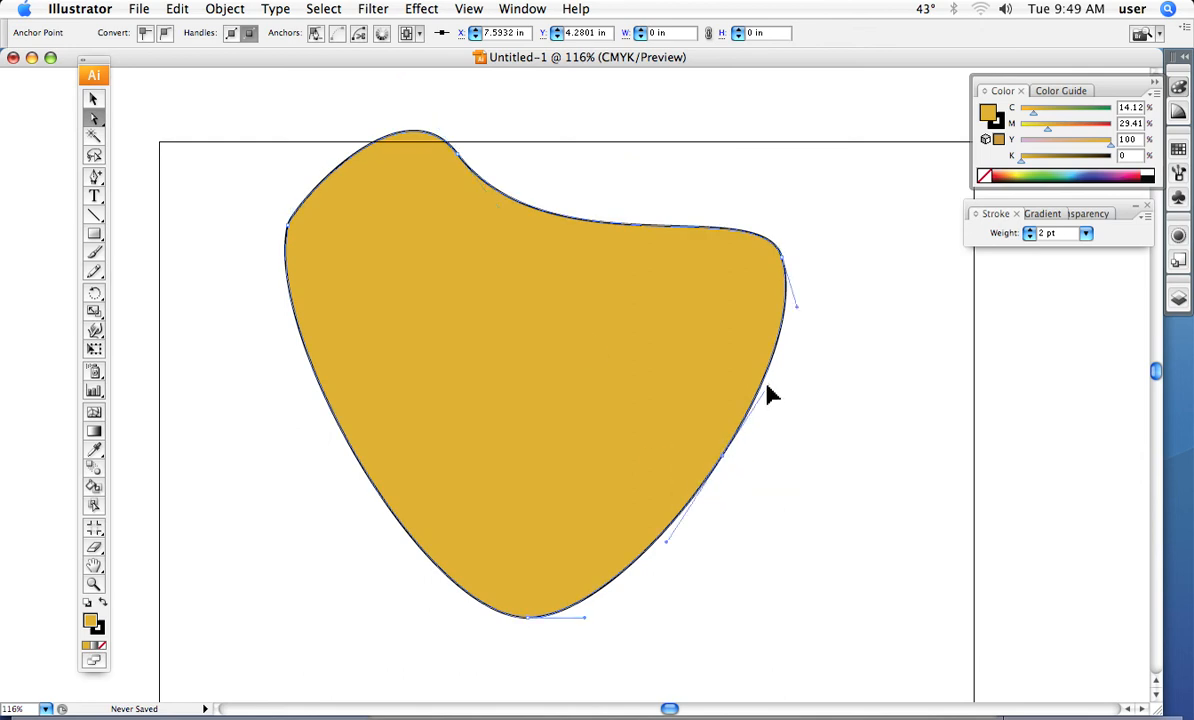
left_click_drag(770, 395, 797, 480)
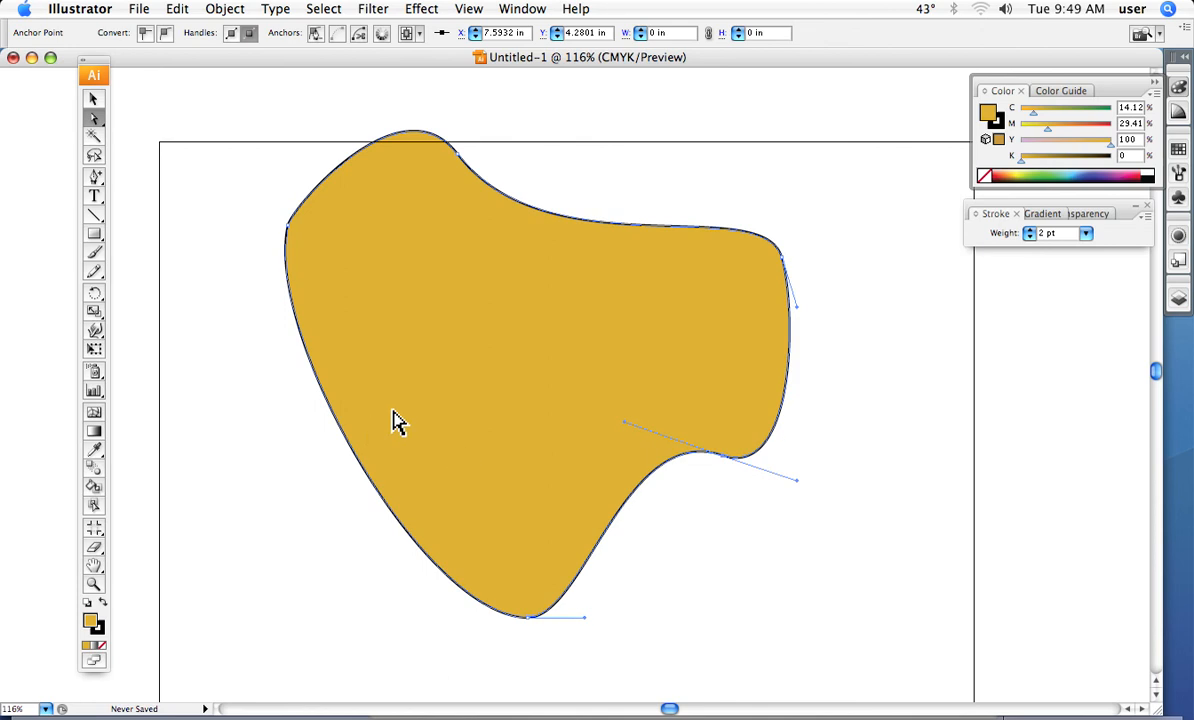
Add an anchor point midway along the shape's upper edge and another on its right edge near X 8.5, Y 6.0 in
left_click(102, 182)
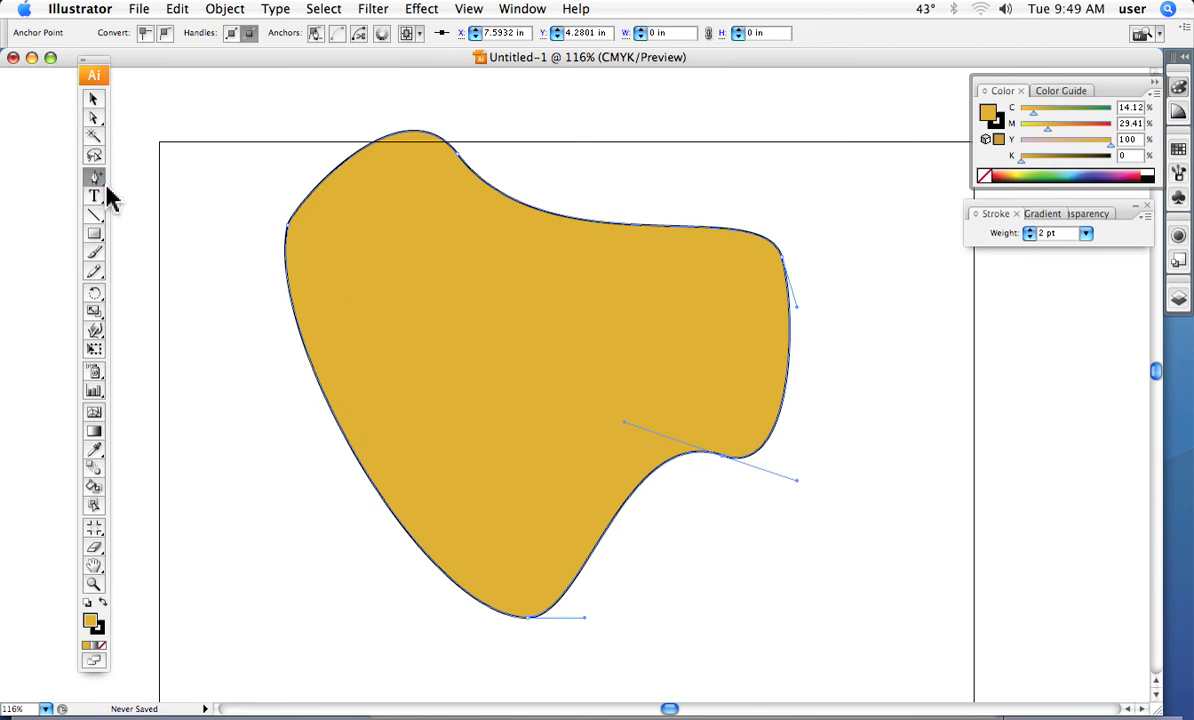
left_click(578, 212)
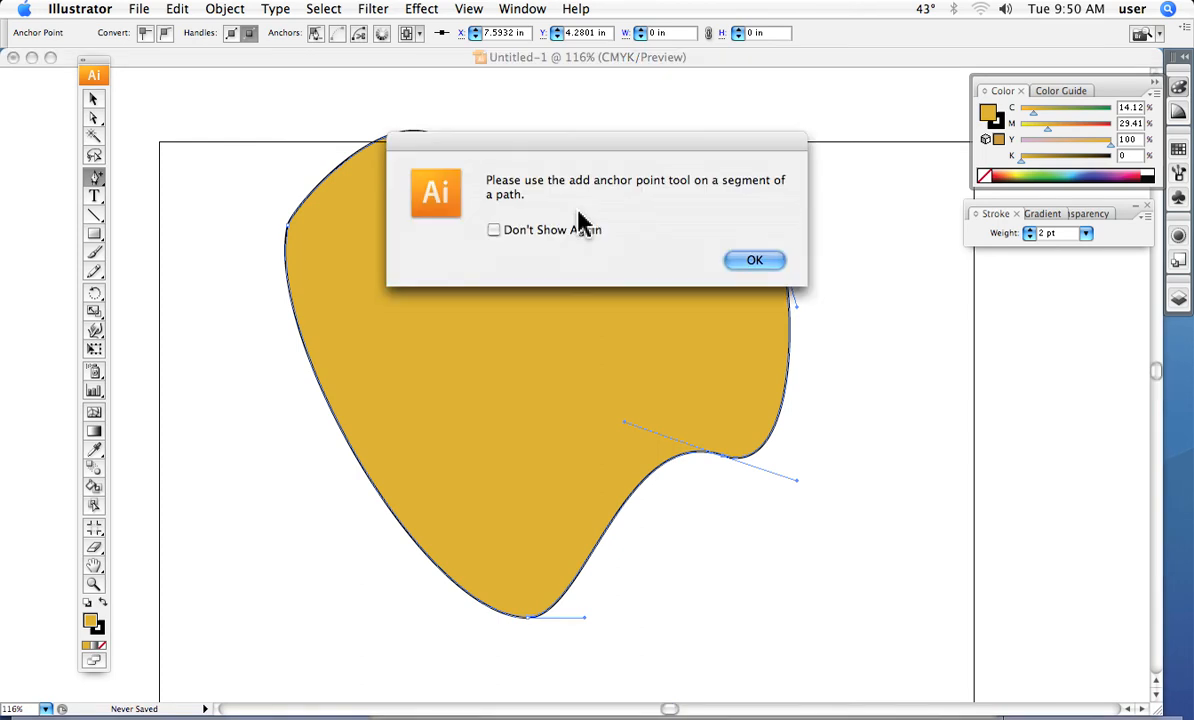
left_click(748, 263)
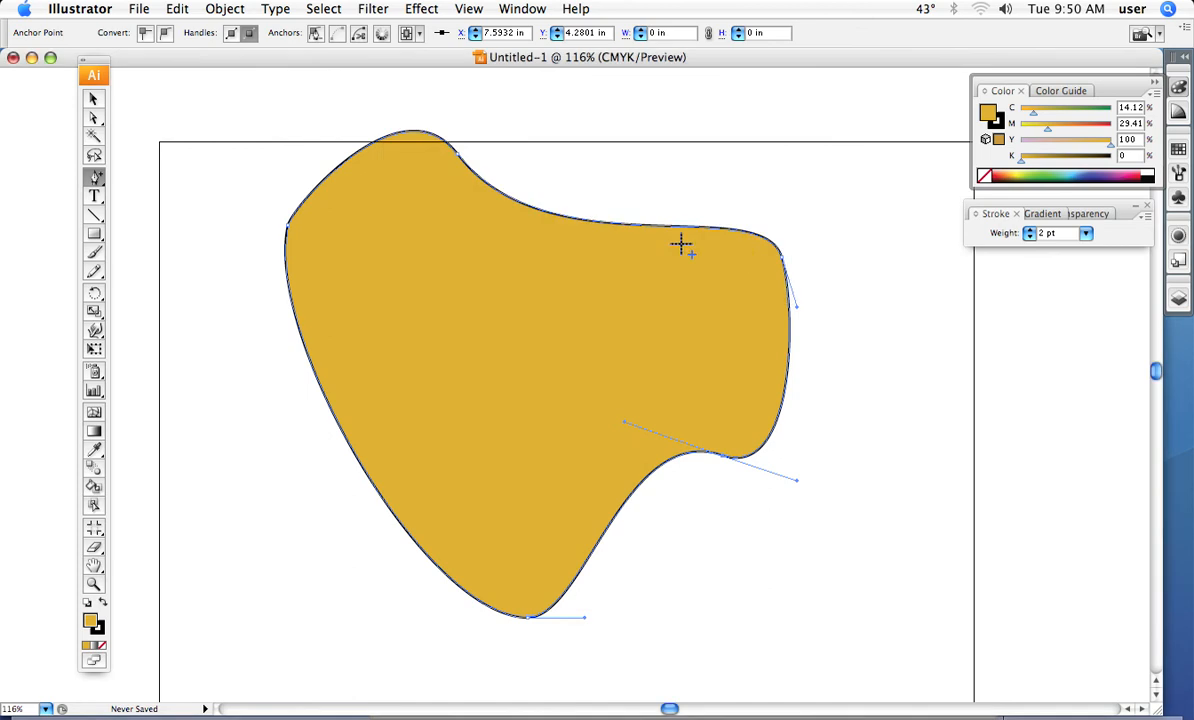
left_click(584, 219)
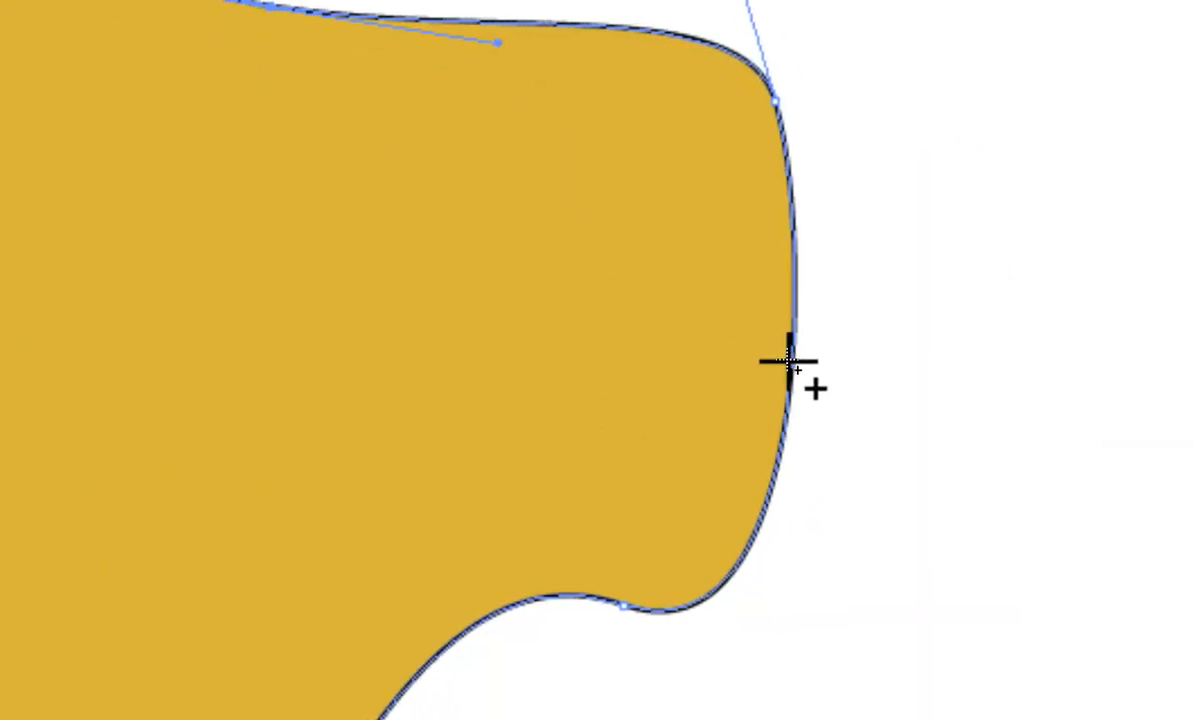
left_click(782, 359)
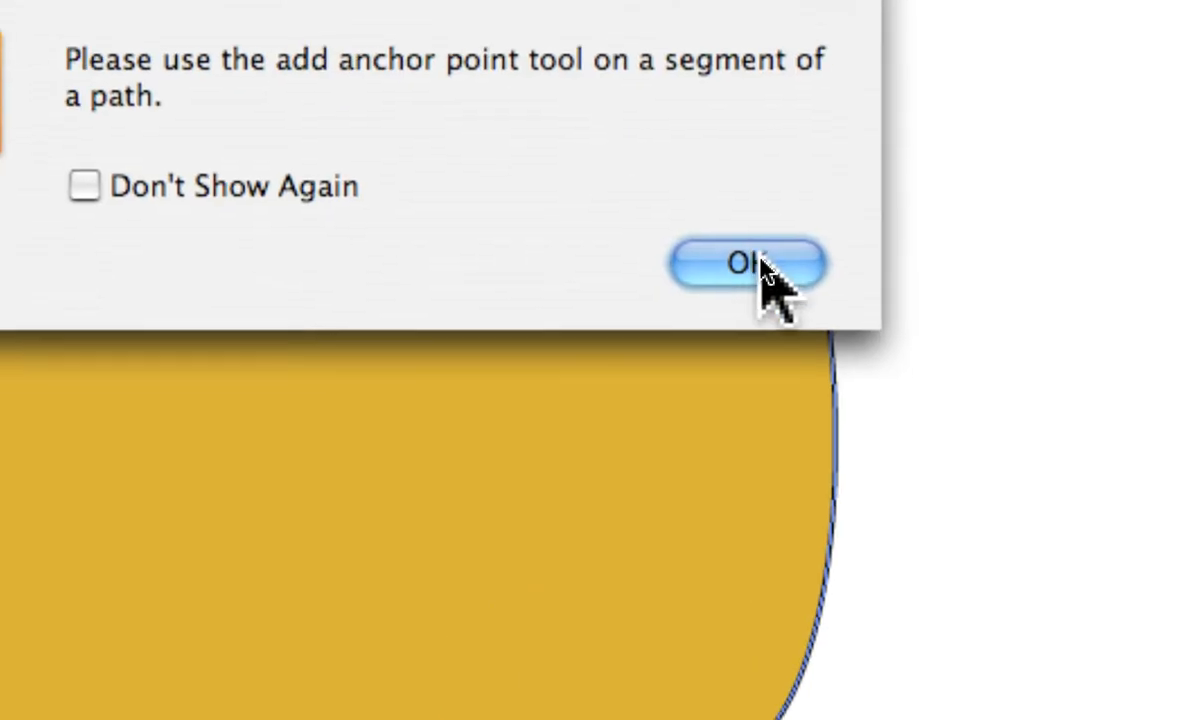
left_click(724, 165)
left_click(790, 330)
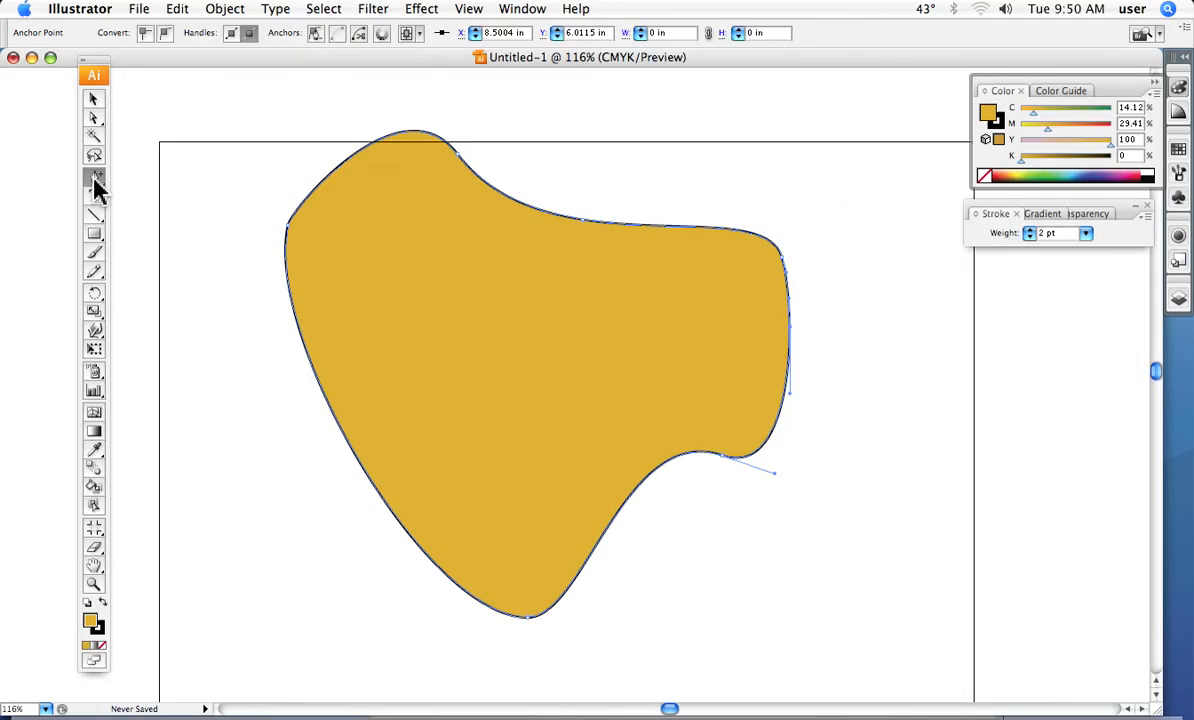
Delete the two anchor points on the upper edge, the one on the right edge, and the one in the lower-right dip
left_click_drag(94, 182, 132, 220)
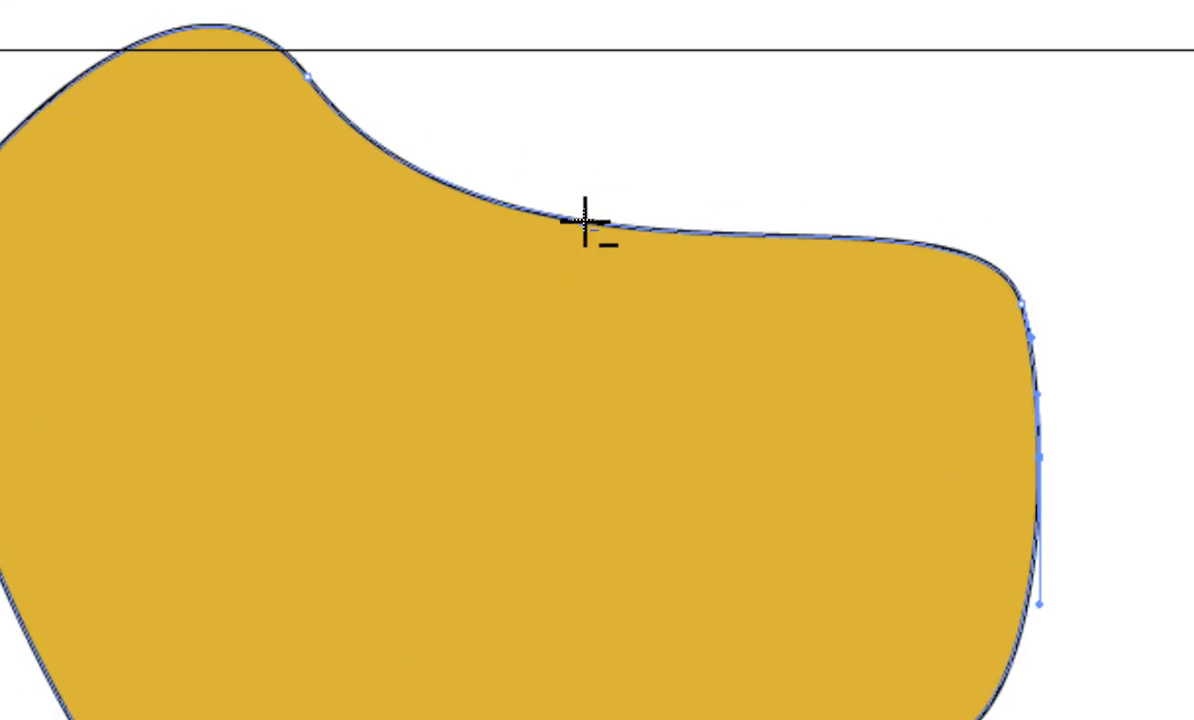
left_click(585, 220)
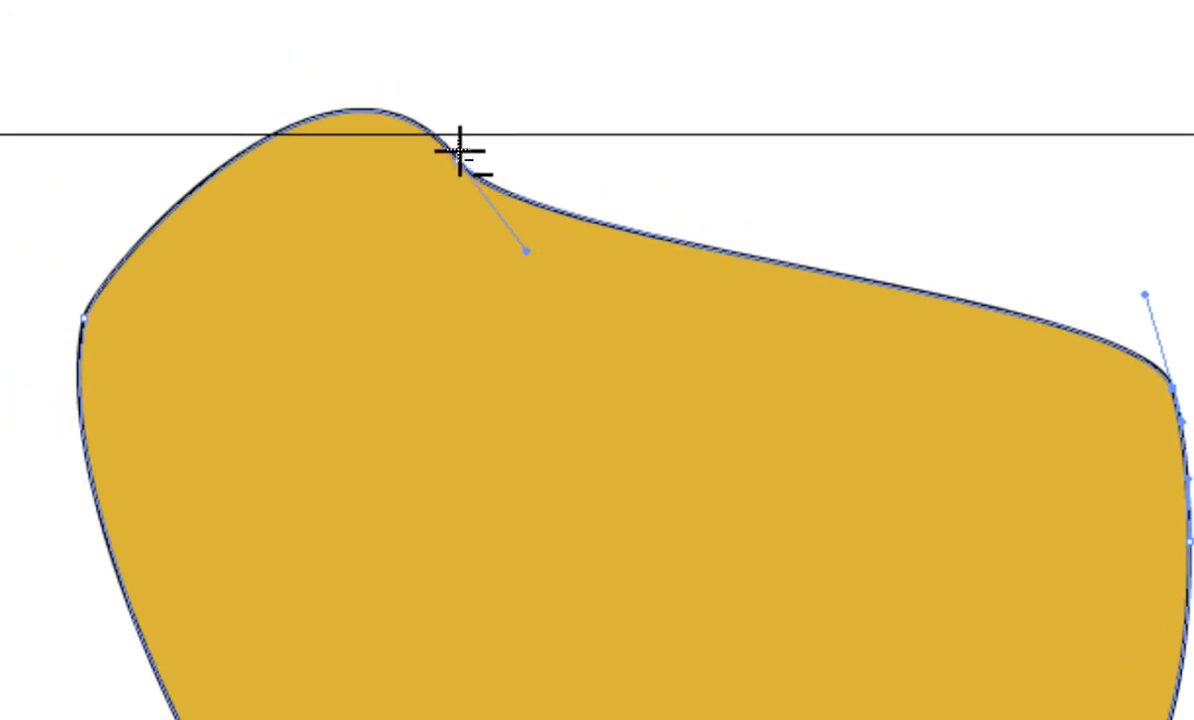
left_click(460, 157)
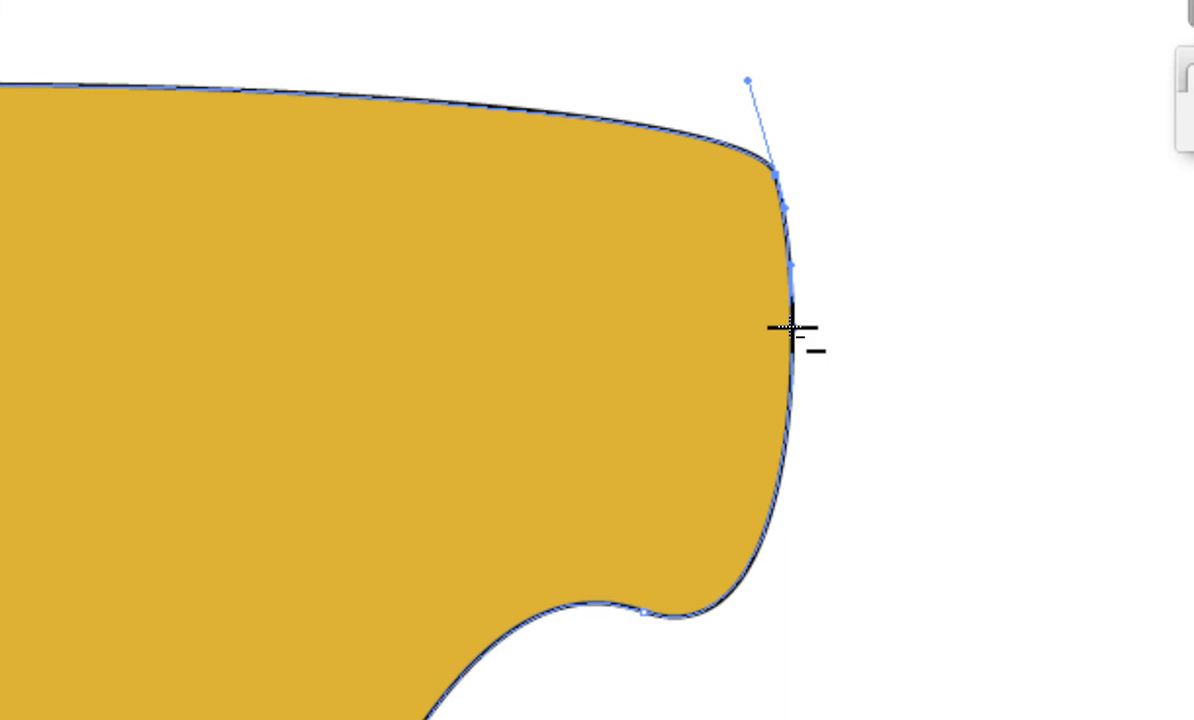
left_click(792, 328)
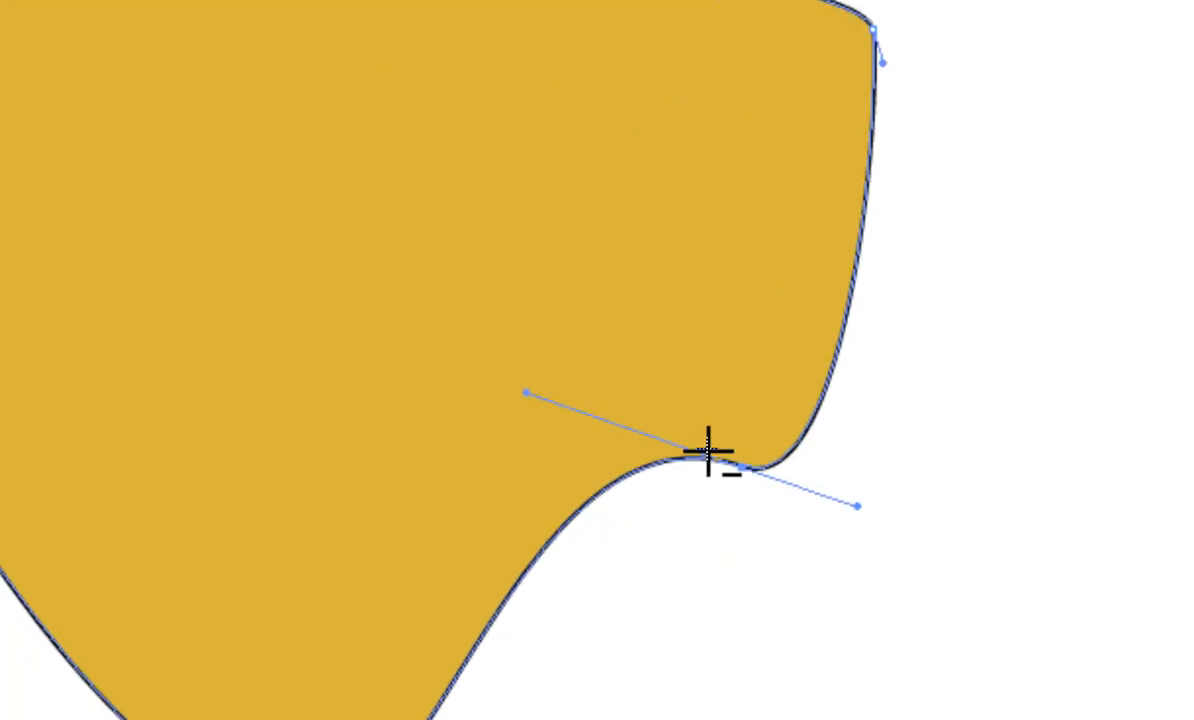
left_click(724, 458)
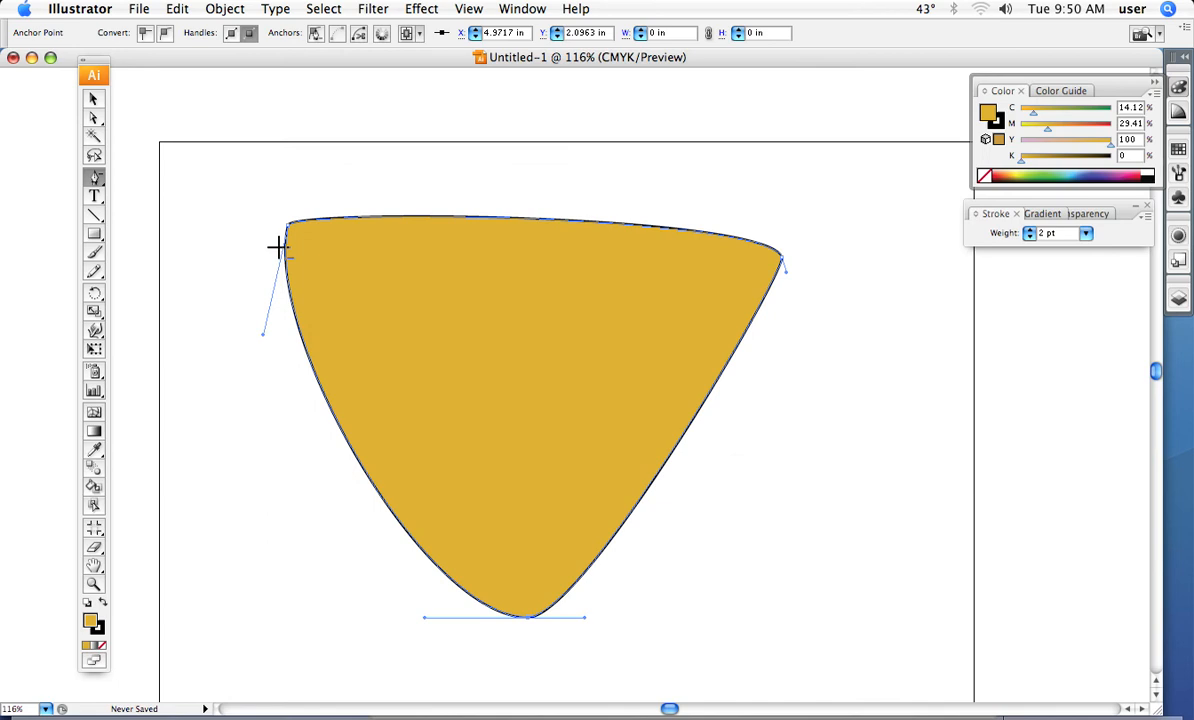
Pull out and rotate the upper-left anchor's handles to bulge its adjoining edges, and convert it to a corner by swinging its lower handle upward independently
left_click(93, 119)
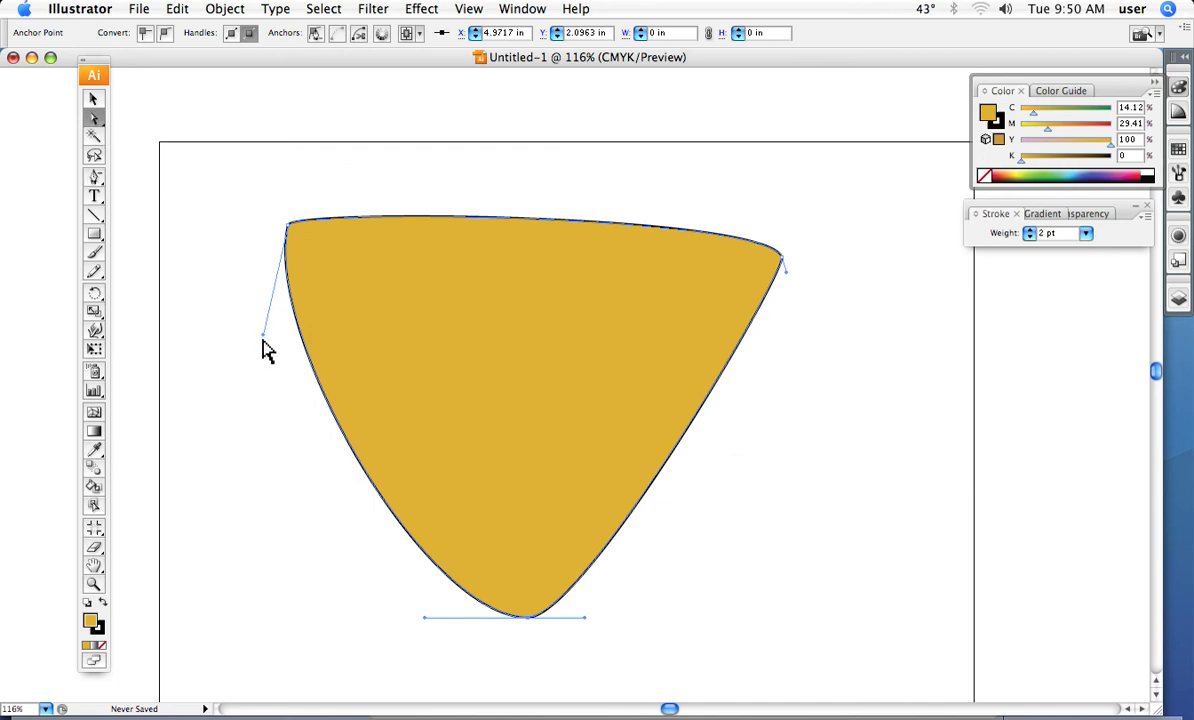
left_click_drag(263, 337, 196, 330)
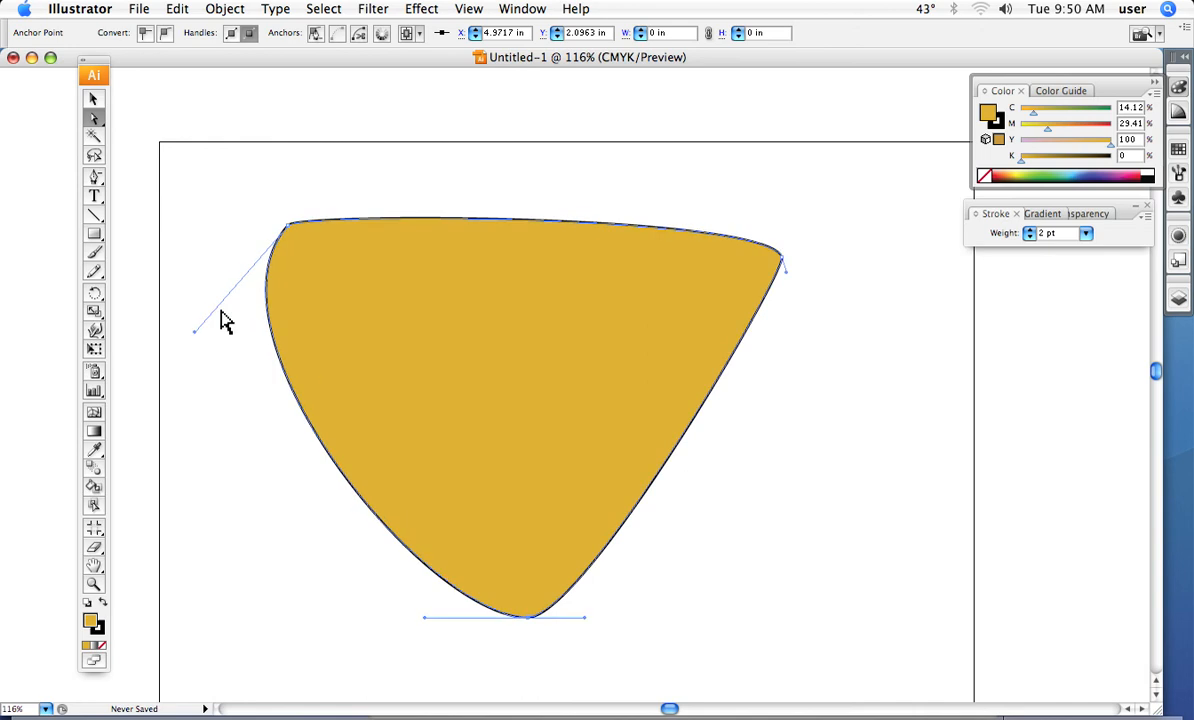
left_click_drag(297, 219, 467, 110)
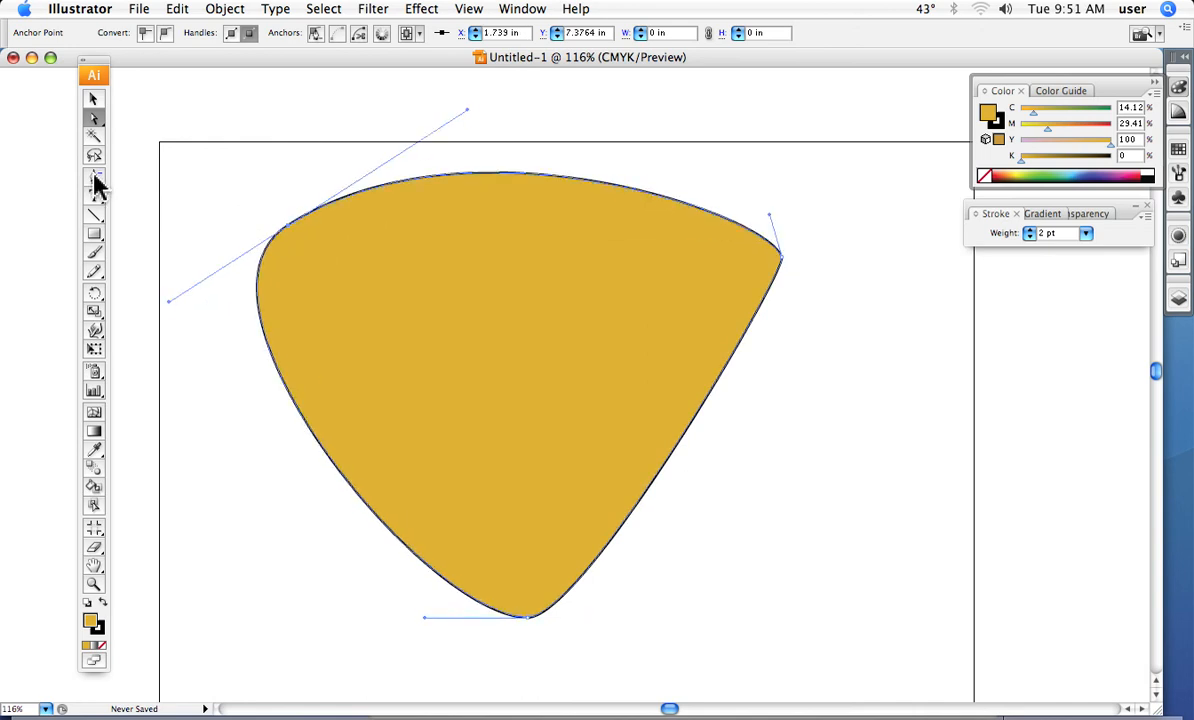
left_click_drag(94, 178, 145, 238)
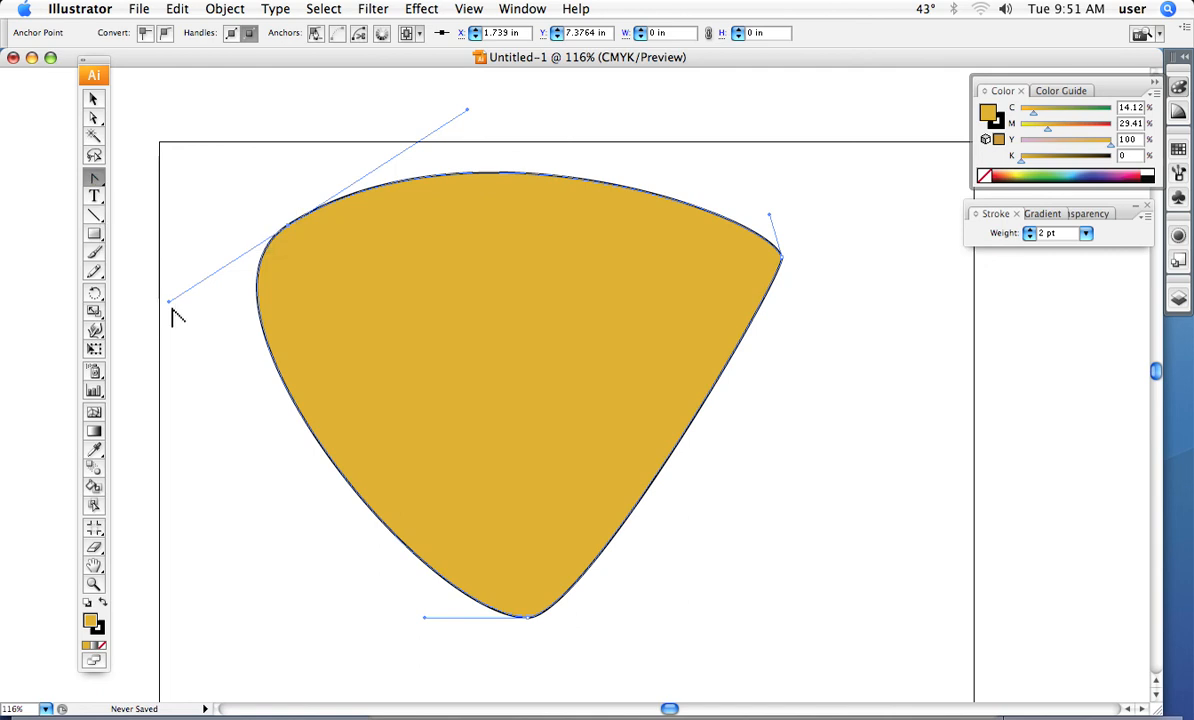
left_click_drag(168, 303, 139, 204)
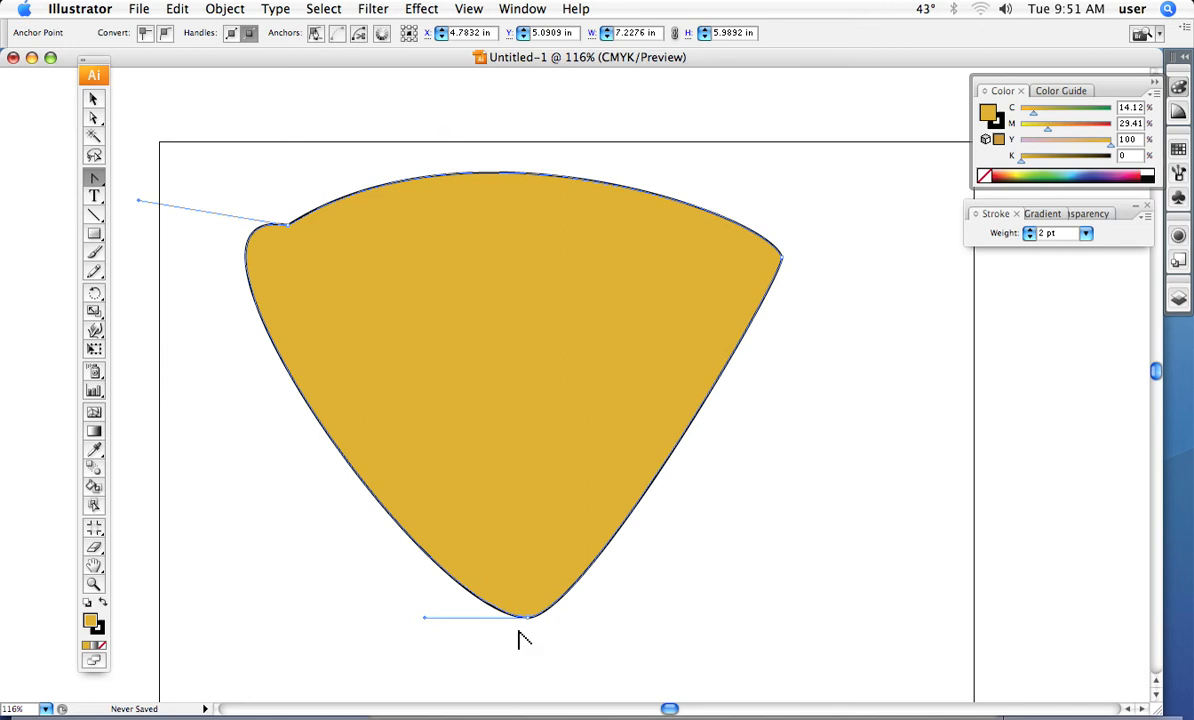